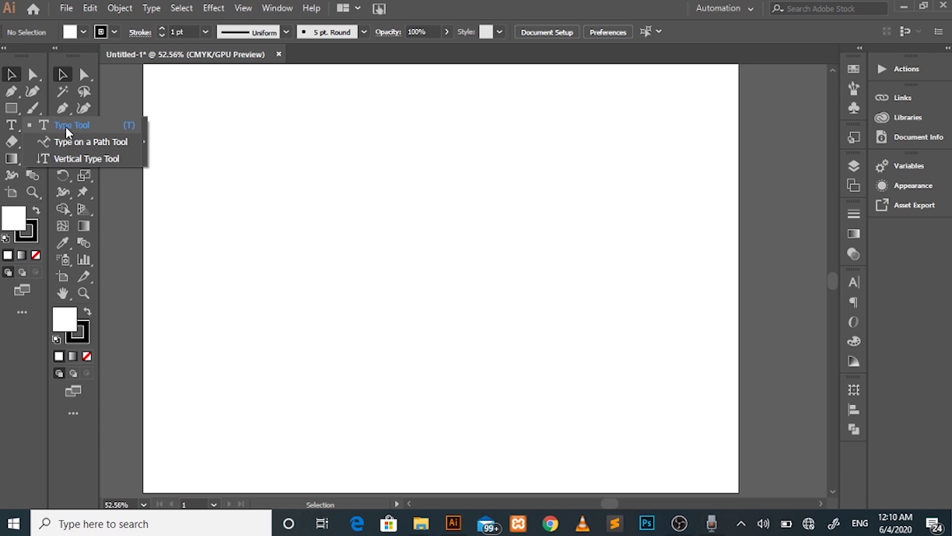
# Step: Add the point text "techno_designer" in the upper part of the artboard with the Type tool
pyautogui.click(65, 127)
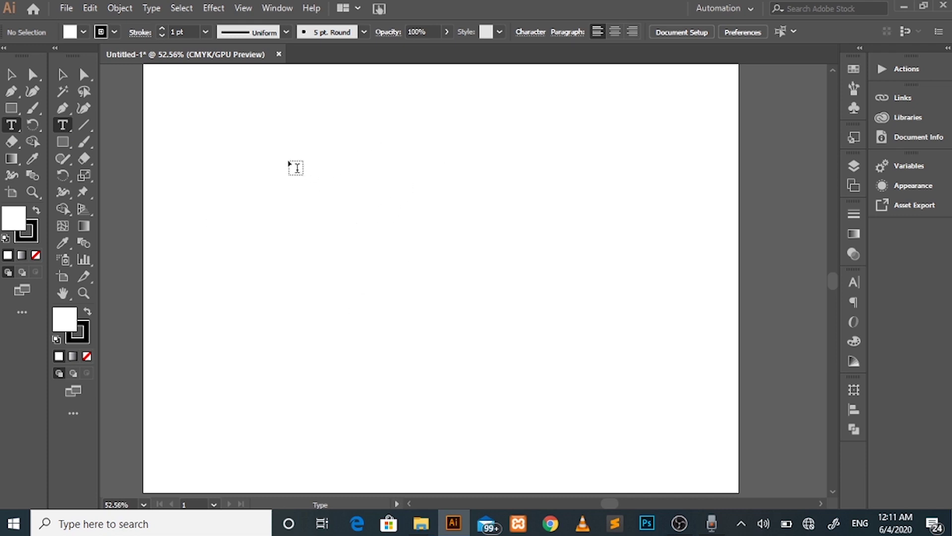
pyautogui.click(296, 168)
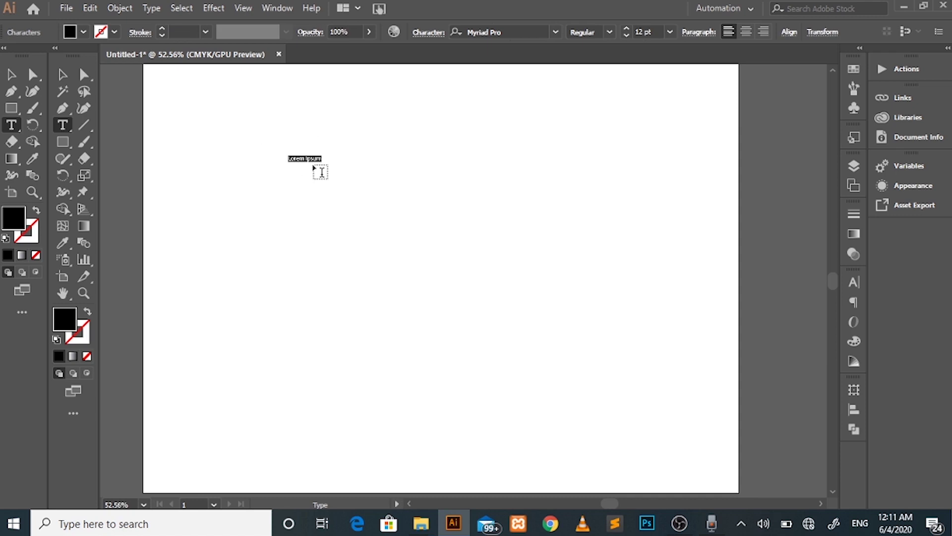
pyautogui.press('BackSpace')
pyautogui.write('M')
pyautogui.press('BackSpace')
pyautogui.press('BackSpace')
pyautogui.press('BackSpace')
pyautogui.write('techno_designe')
pyautogui.click(7, 84)
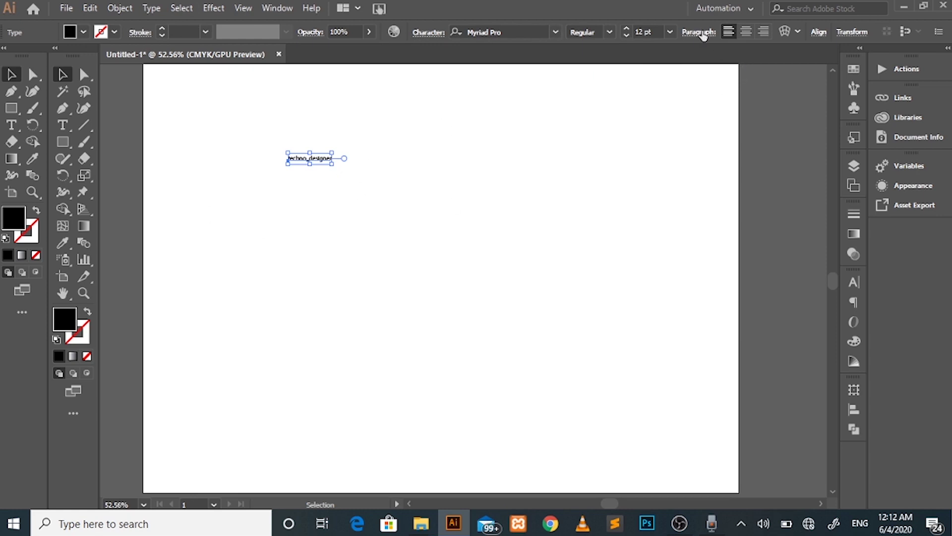
# Step: Examine the available font families and their previews for the selected text
pyautogui.click(433, 35)
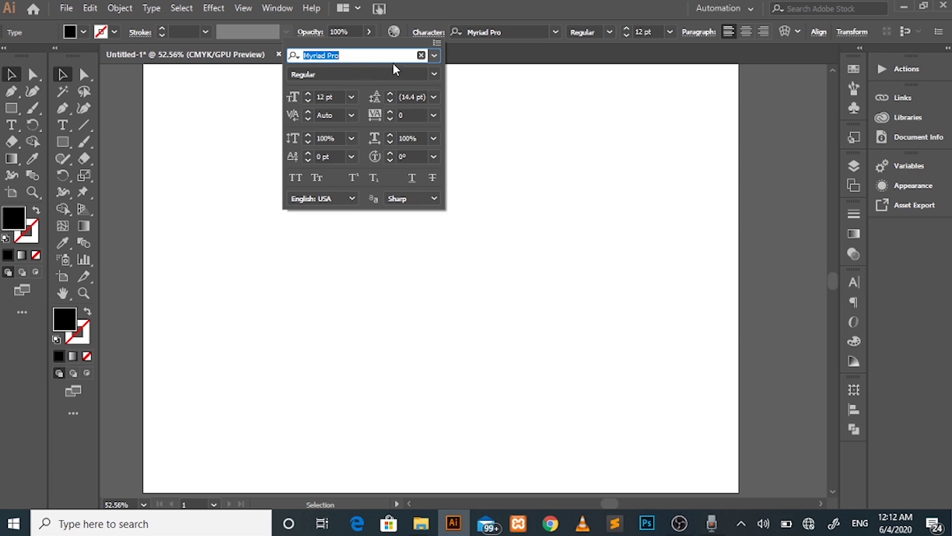
pyautogui.click(435, 55)
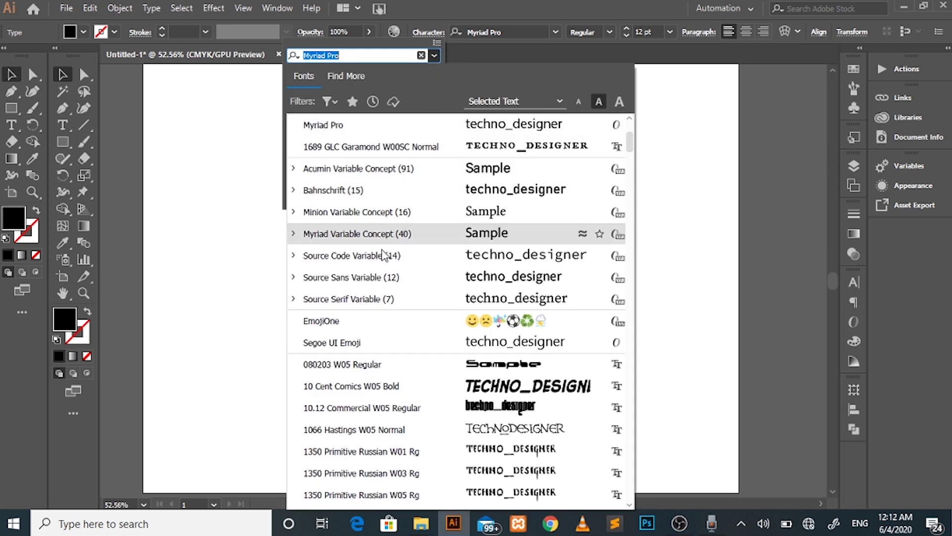
pyautogui.scroll(-3, 378, 263)
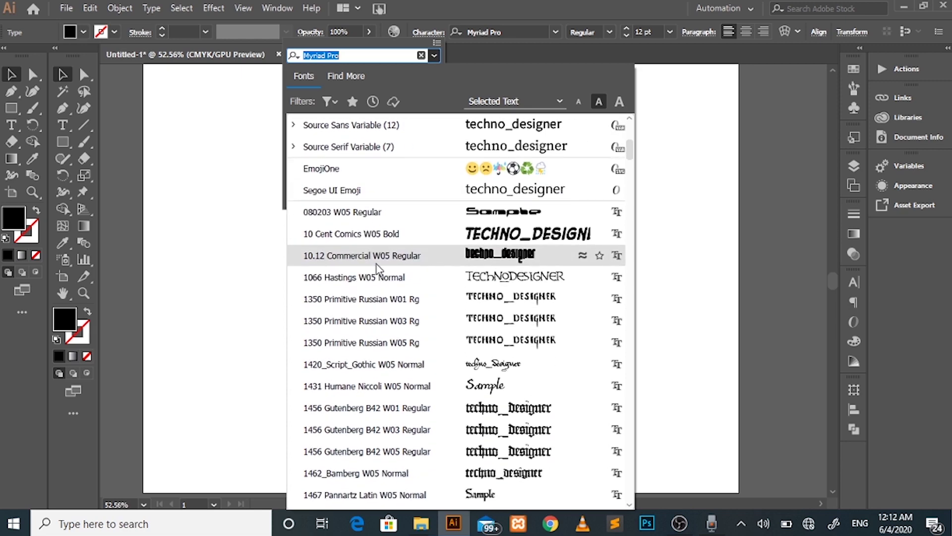
pyautogui.scroll(2, 378, 268)
pyautogui.scroll(-1, 377, 271)
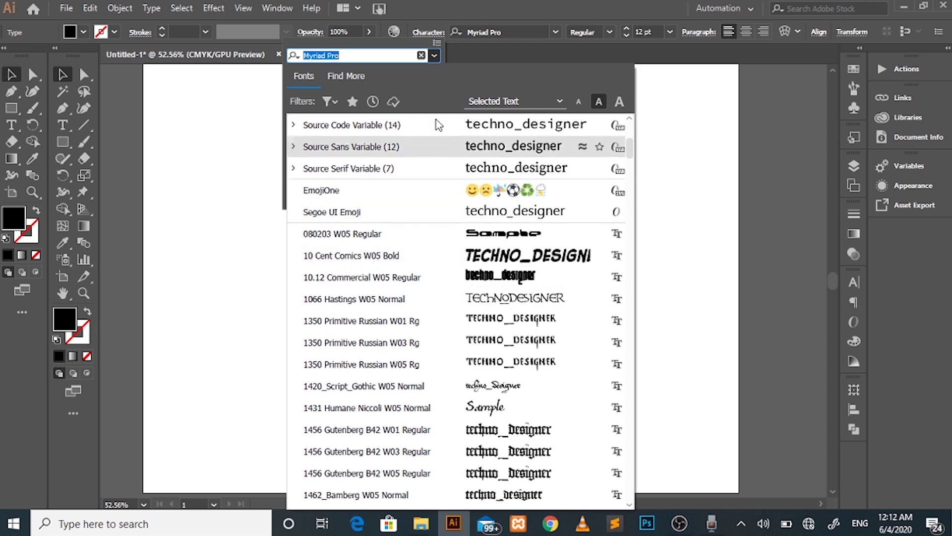
pyautogui.click(435, 55)
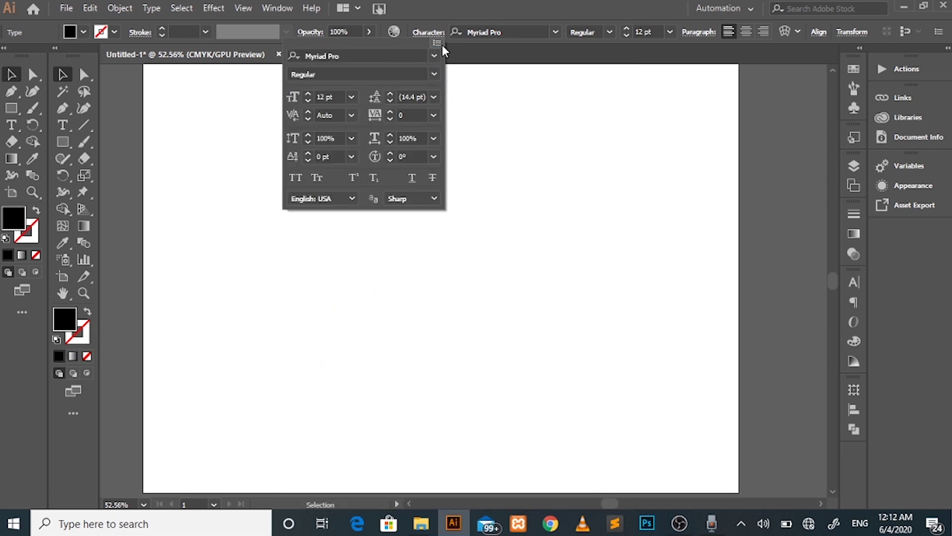
pyautogui.click(433, 33)
pyautogui.press('Escape')
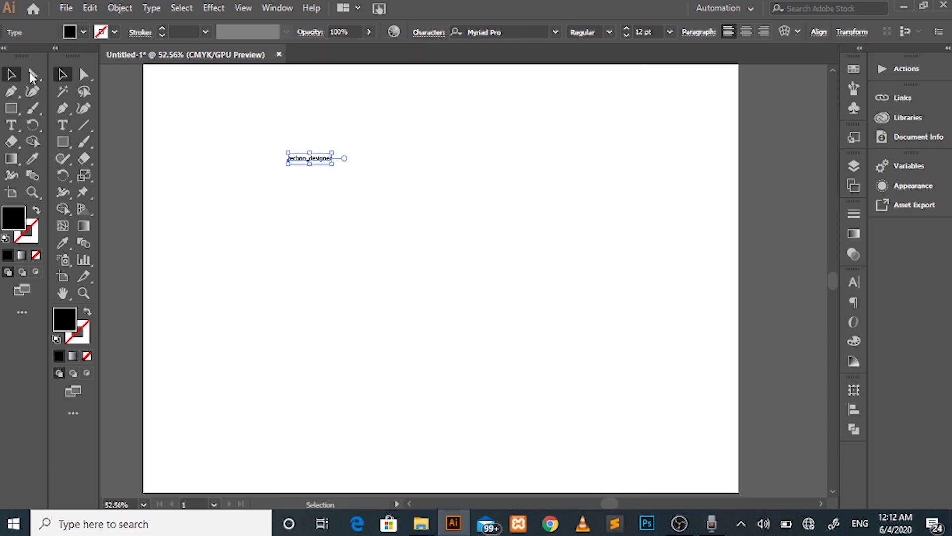
# Step: Move the text to the upper right of the artboard and scale it up to about 46 pt
pyautogui.moveTo(317, 162); pyautogui.dragTo(651, 176)
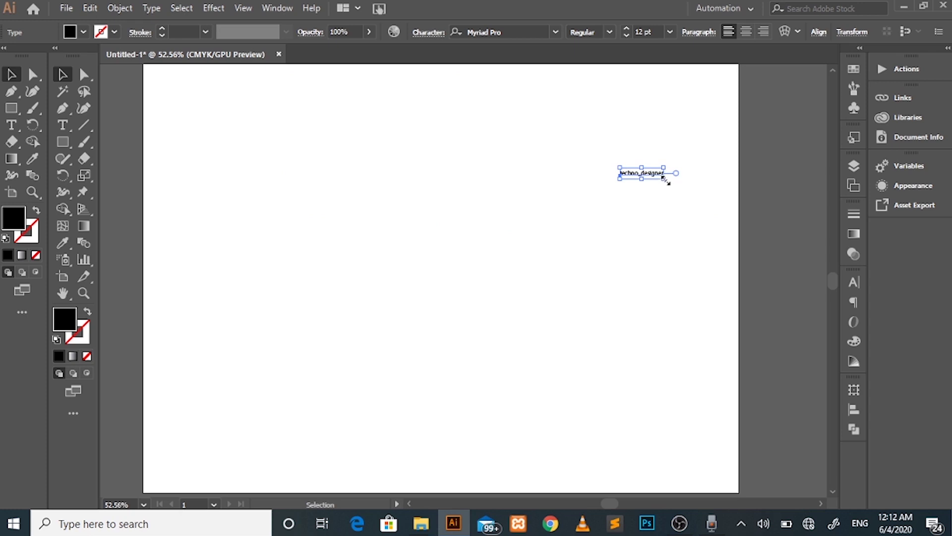
pyautogui.moveTo(665, 179); pyautogui.dragTo(727, 251)
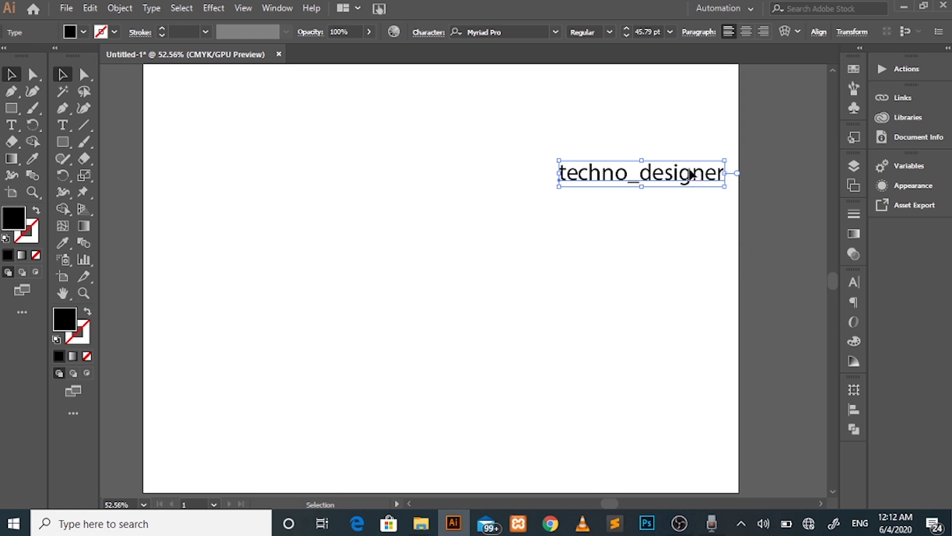
pyautogui.moveTo(684, 172); pyautogui.dragTo(677, 172)
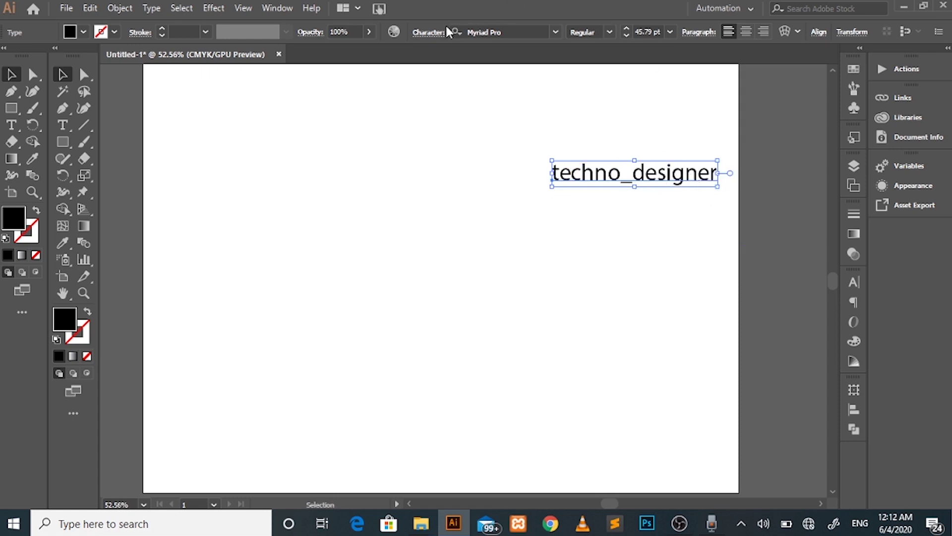
# Step: Set the text's font size to 200 pt
pyautogui.click(427, 32)
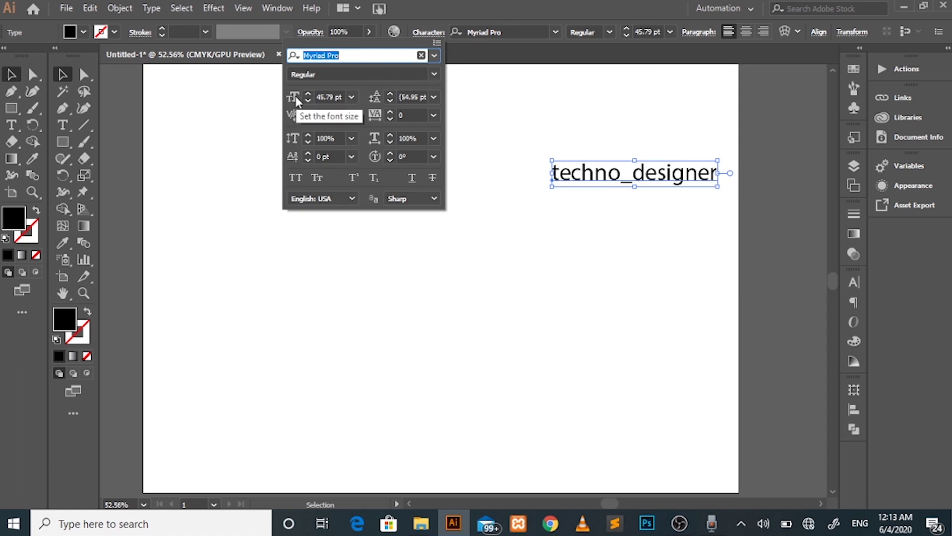
pyautogui.click(350, 98)
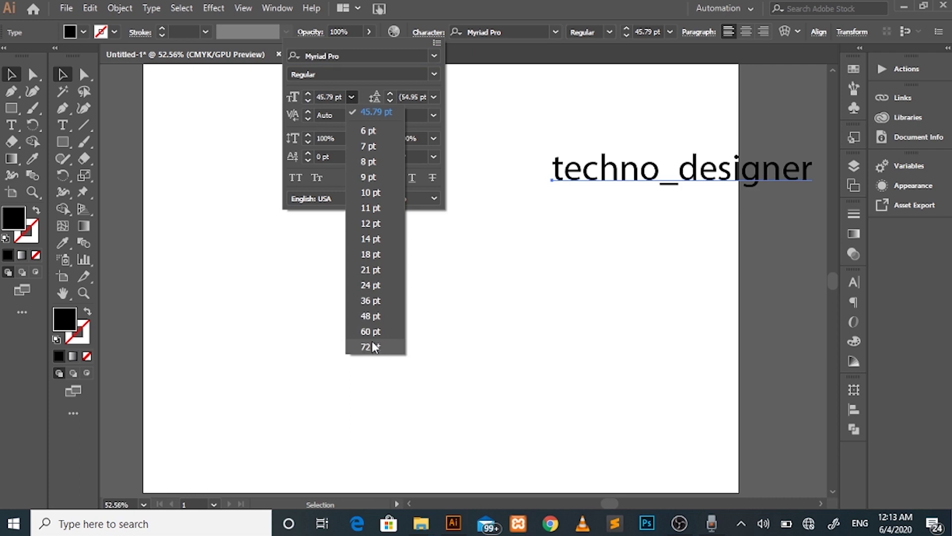
pyautogui.click(337, 96)
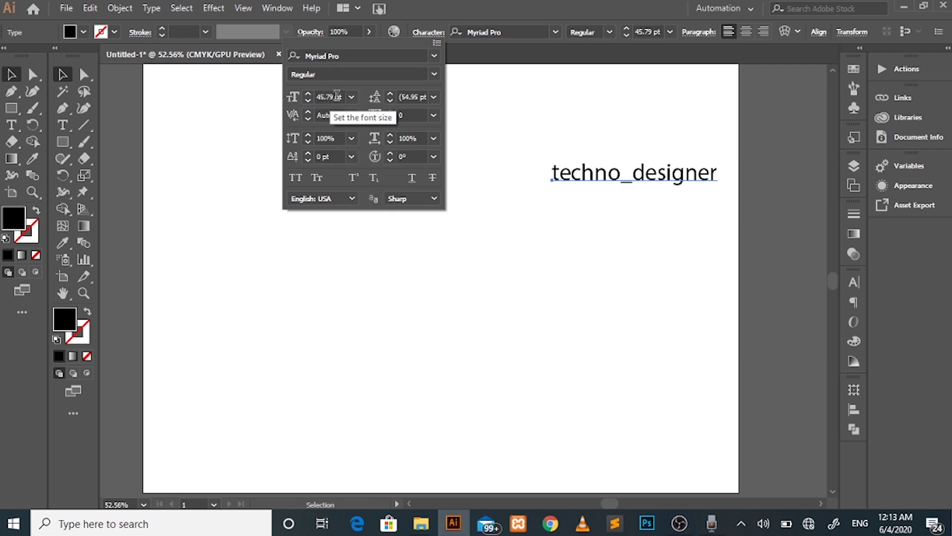
pyautogui.click(339, 95)
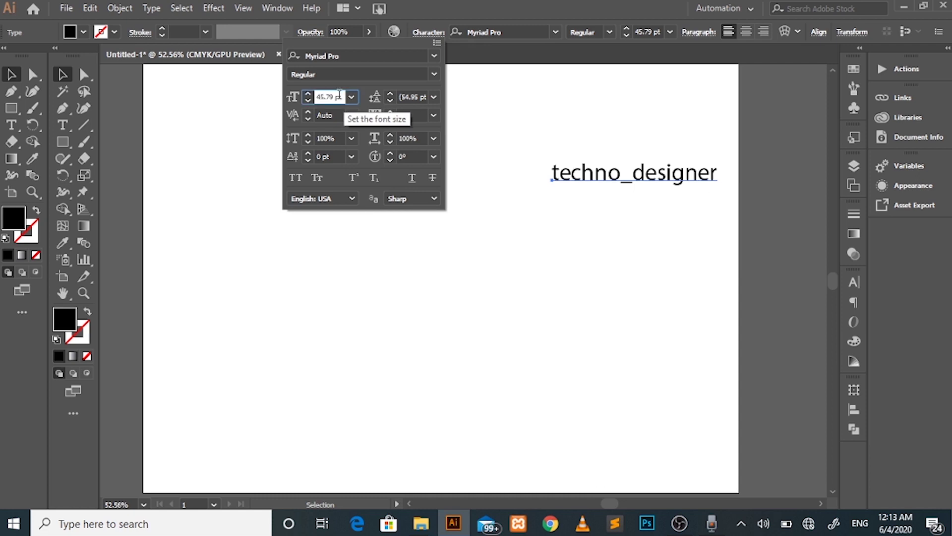
pyautogui.moveTo(339, 95); pyautogui.dragTo(304, 99)
pyautogui.press('BackSpace')
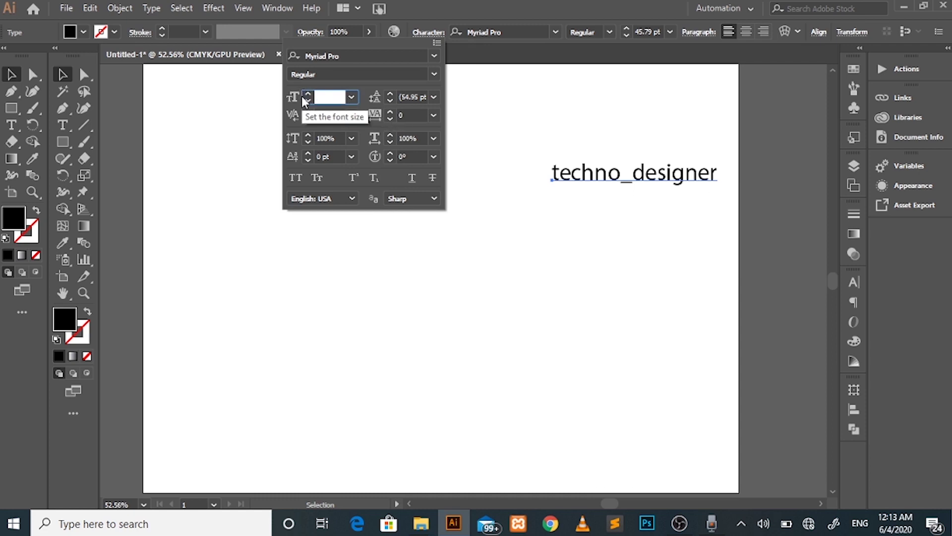
pyautogui.write('200')
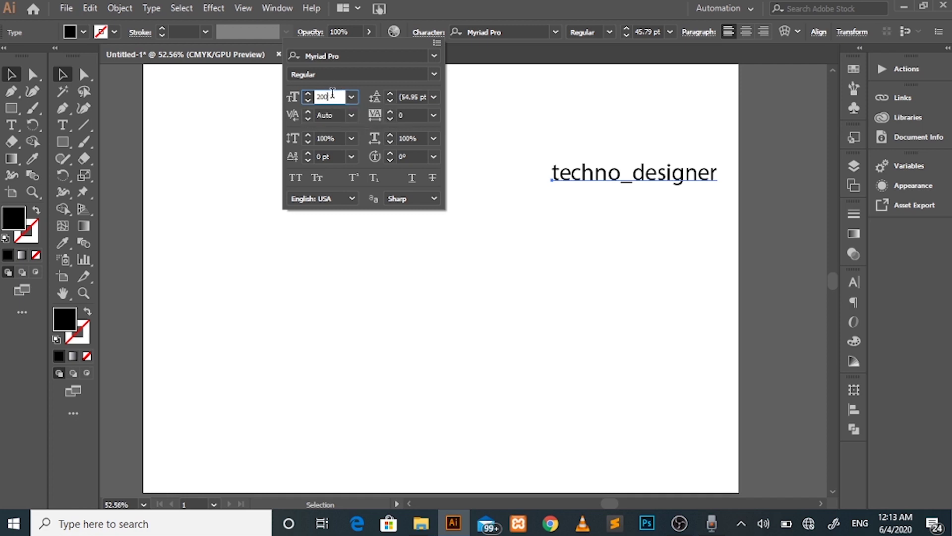
pyautogui.click(351, 97)
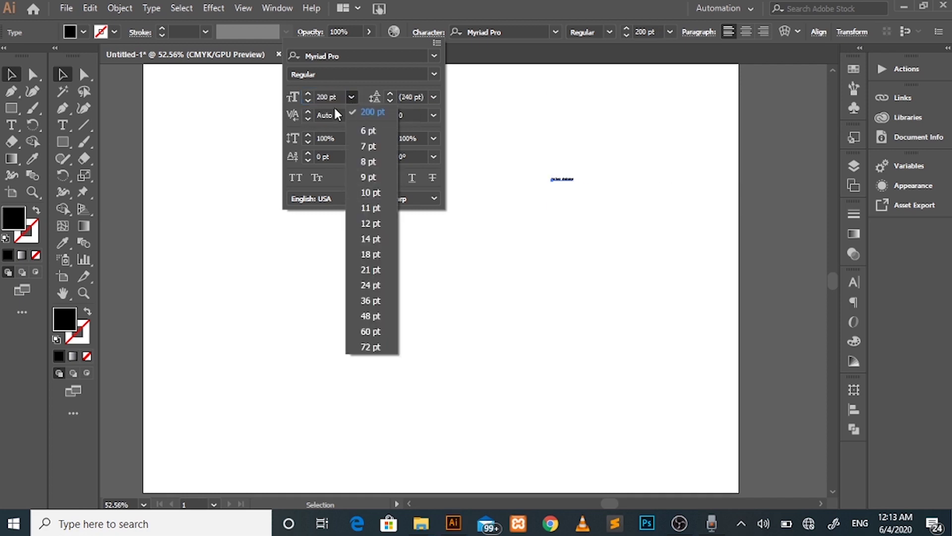
pyautogui.click(351, 97)
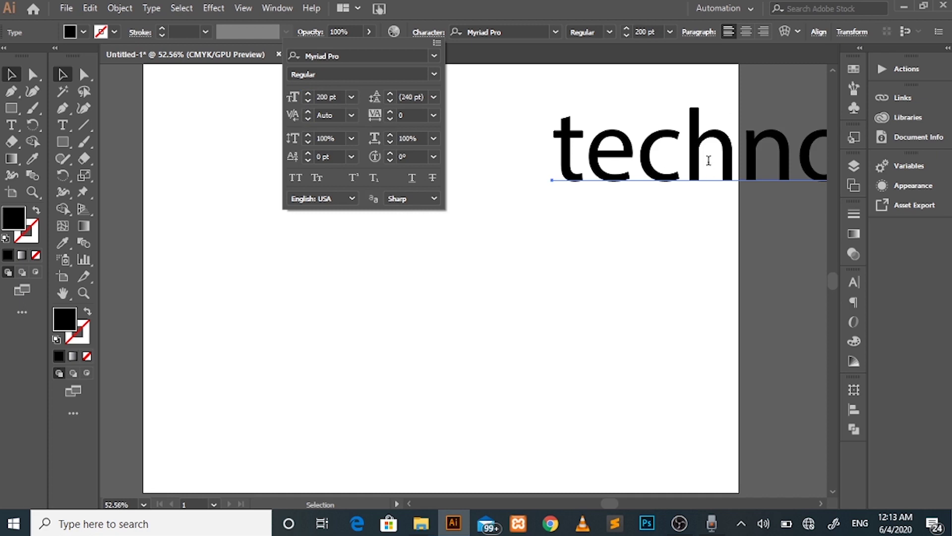
pyautogui.click(11, 75)
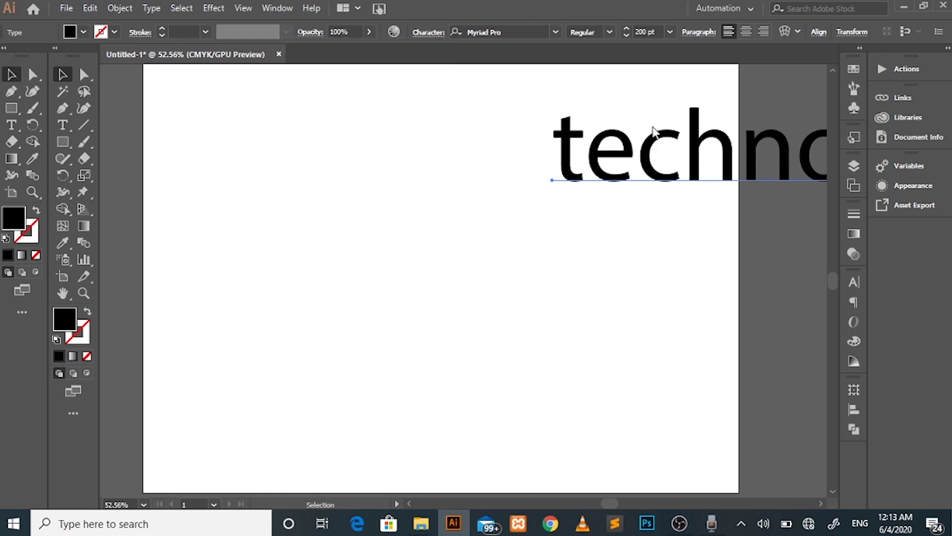
# Step: Scale the text down to about 54 pt and place it inside the artboard's upper right corner
pyautogui.moveTo(670, 138); pyautogui.dragTo(523, 194)
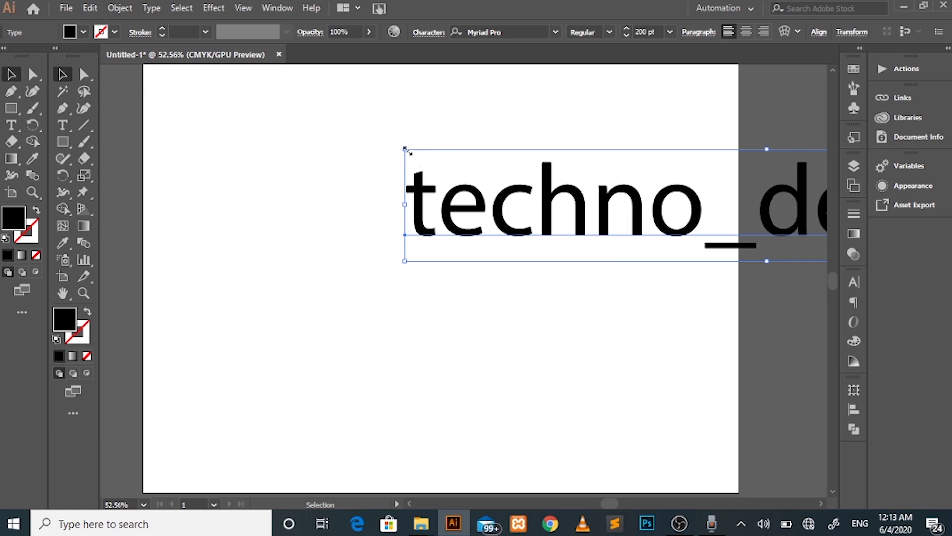
pyautogui.moveTo(406, 150); pyautogui.dragTo(544, 186)
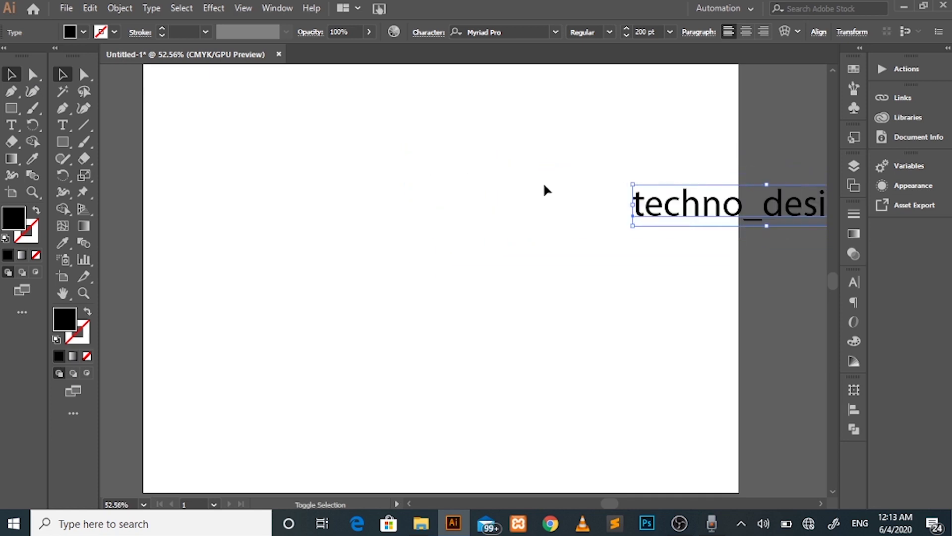
pyautogui.moveTo(723, 207); pyautogui.dragTo(557, 166)
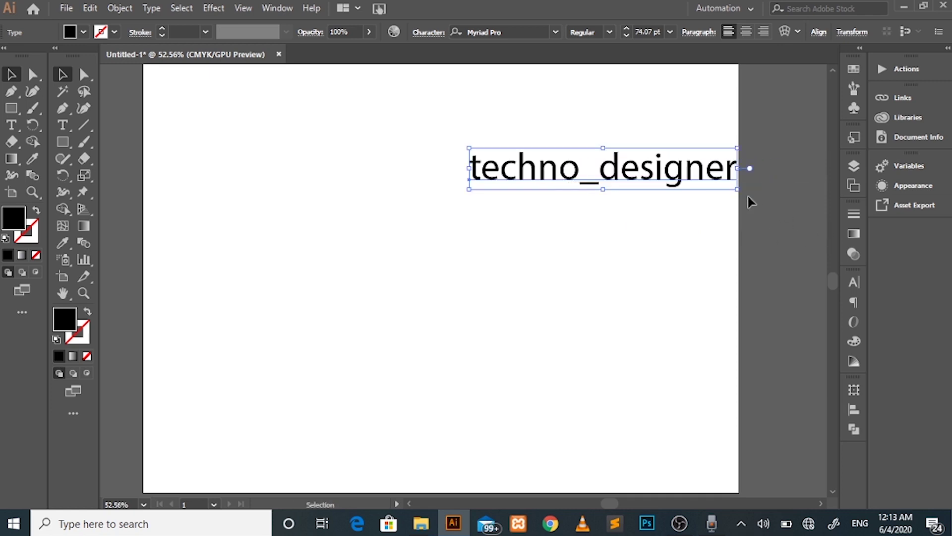
pyautogui.moveTo(737, 190); pyautogui.dragTo(720, 185)
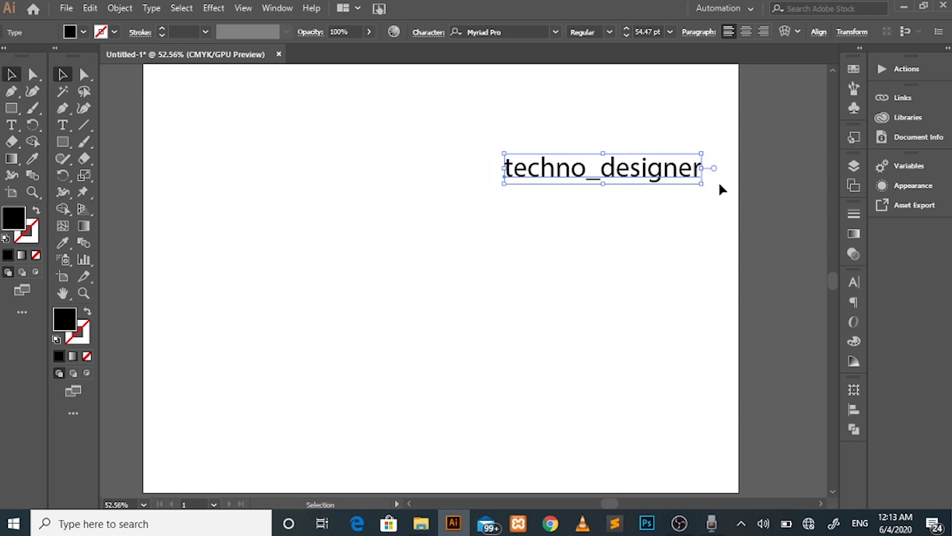
pyautogui.moveTo(661, 168); pyautogui.dragTo(671, 153)
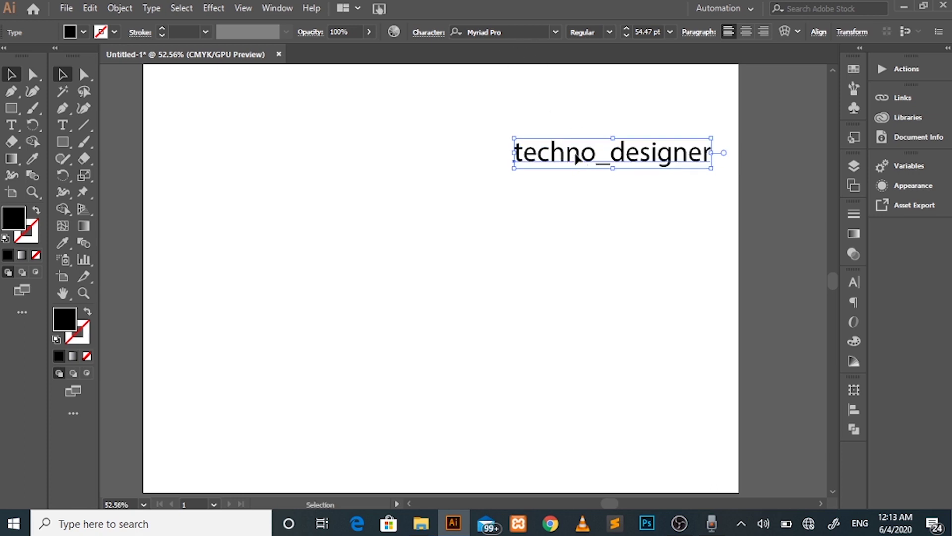
pyautogui.moveTo(576, 157)
pyautogui.mouseDown()
pyautogui.moveTo(560, 158)
pyautogui.moveTo(582, 158)
pyautogui.mouseUp()
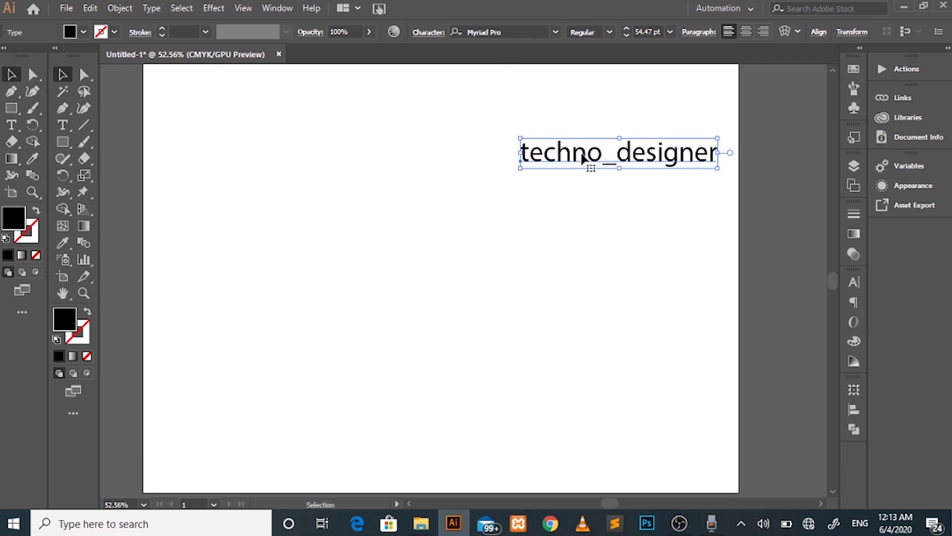
# Step: Change the text's font to 10 Cent Comics W05 Bold and move it across to the artboard's left edge
pyautogui.click(428, 31)
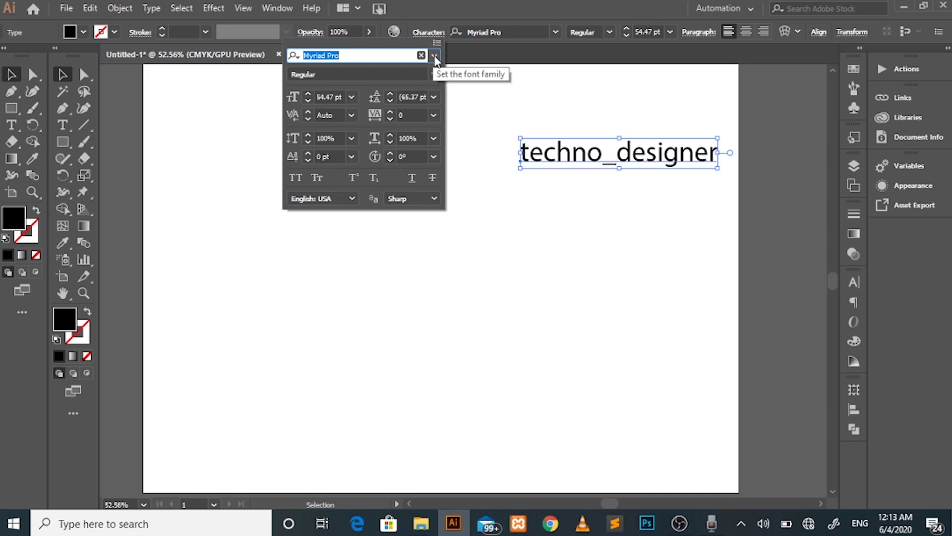
pyautogui.click(435, 57)
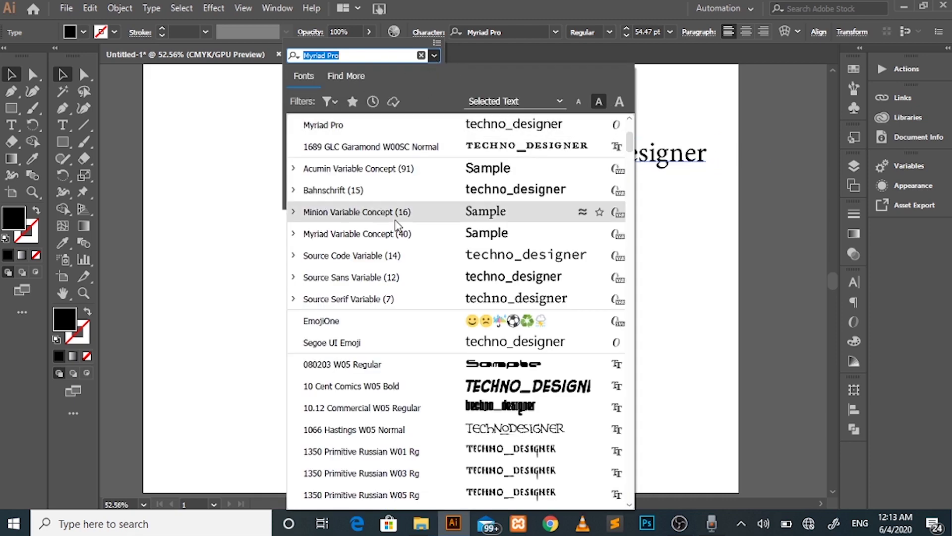
pyautogui.scroll(-3, 397, 226)
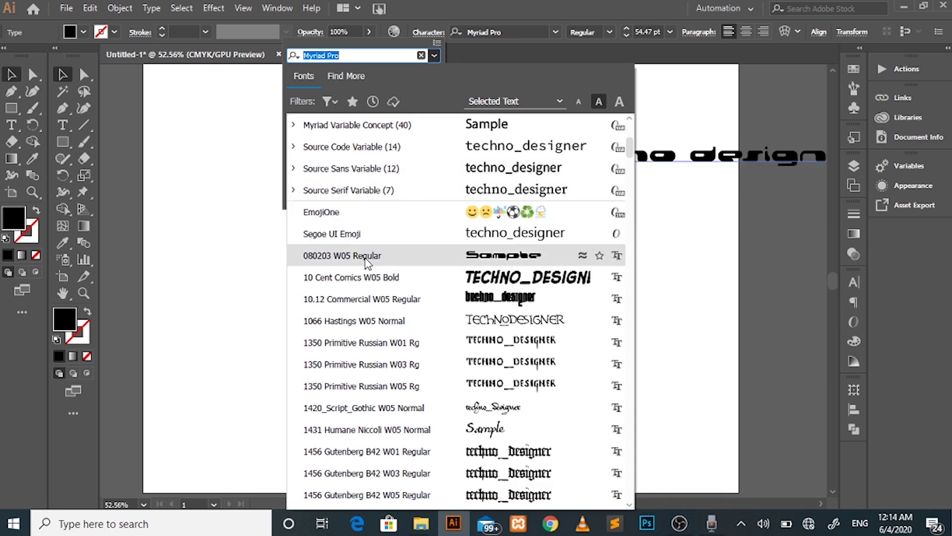
pyautogui.click(367, 277)
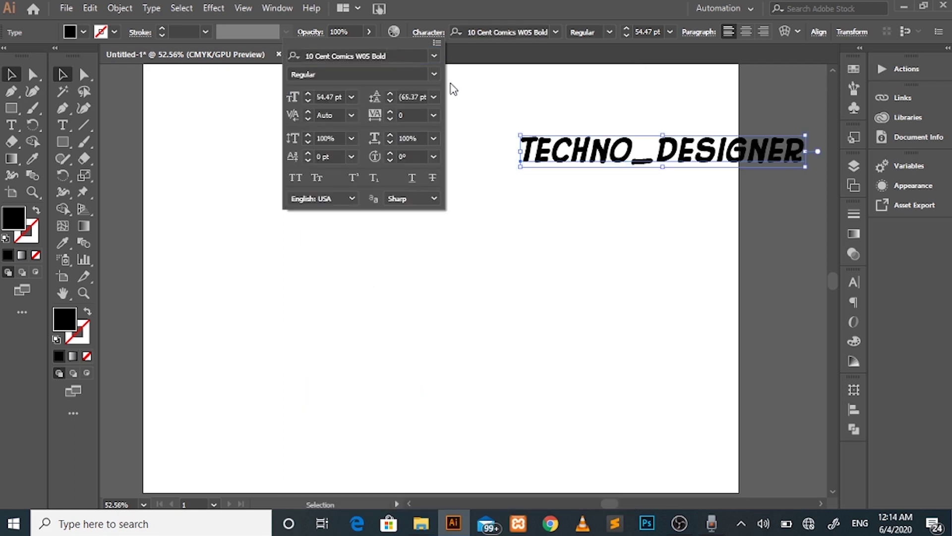
pyautogui.click(430, 35)
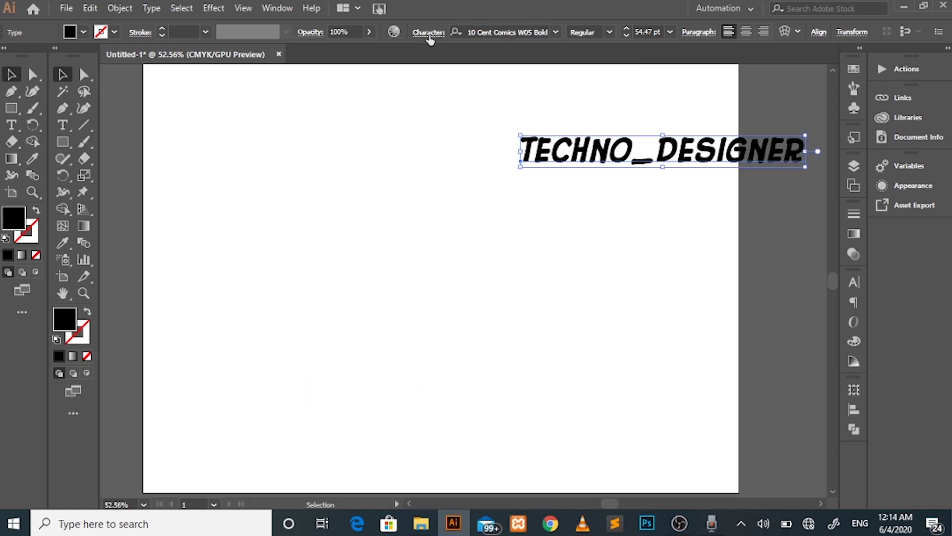
pyautogui.moveTo(717, 156); pyautogui.dragTo(303, 190)
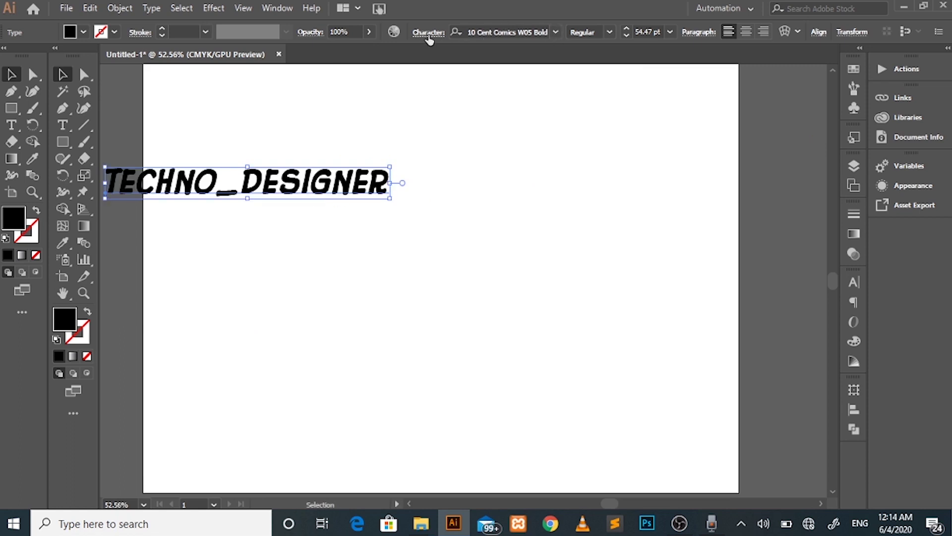
# Step: Preview different fonts from the font list on the selected text and keep 10 Cent Comics W05 Bold
pyautogui.click(556, 33)
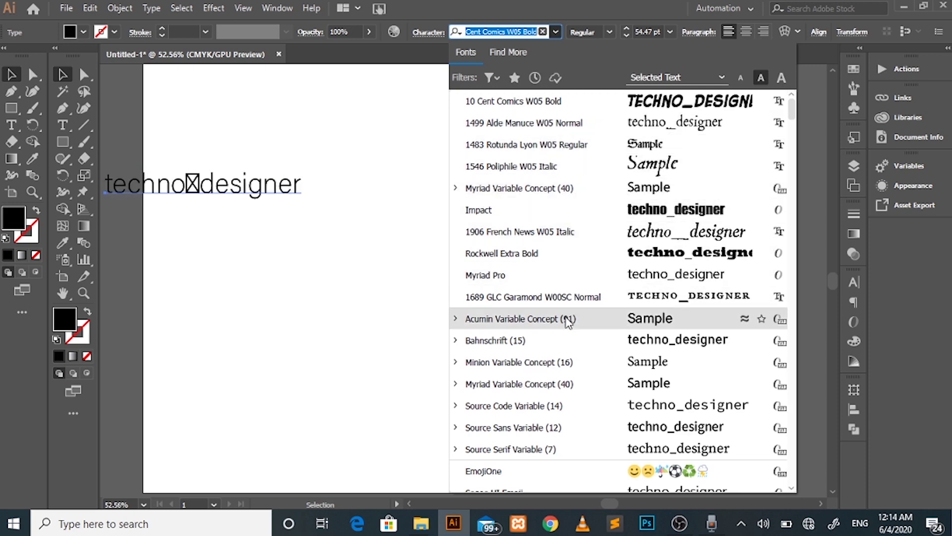
pyautogui.scroll(-2, 569, 321)
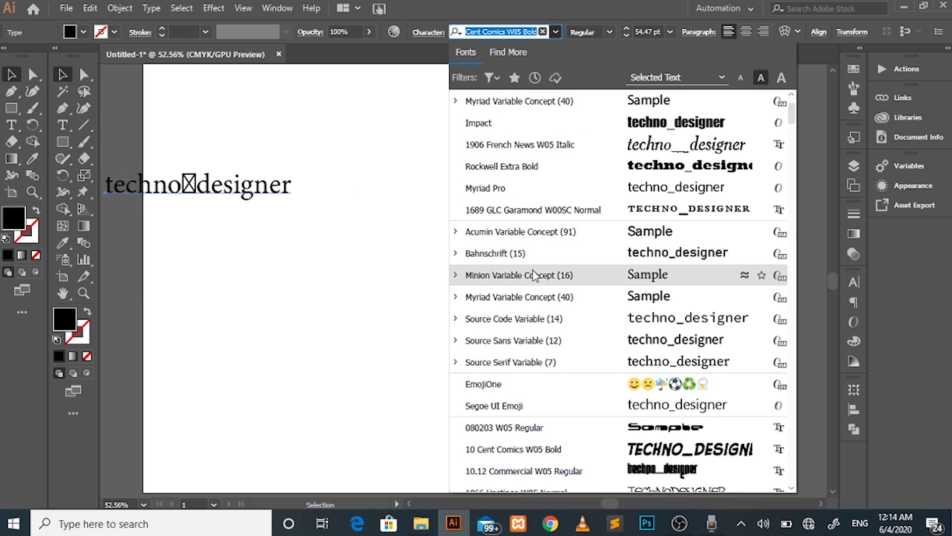
pyautogui.scroll(-3, 535, 275)
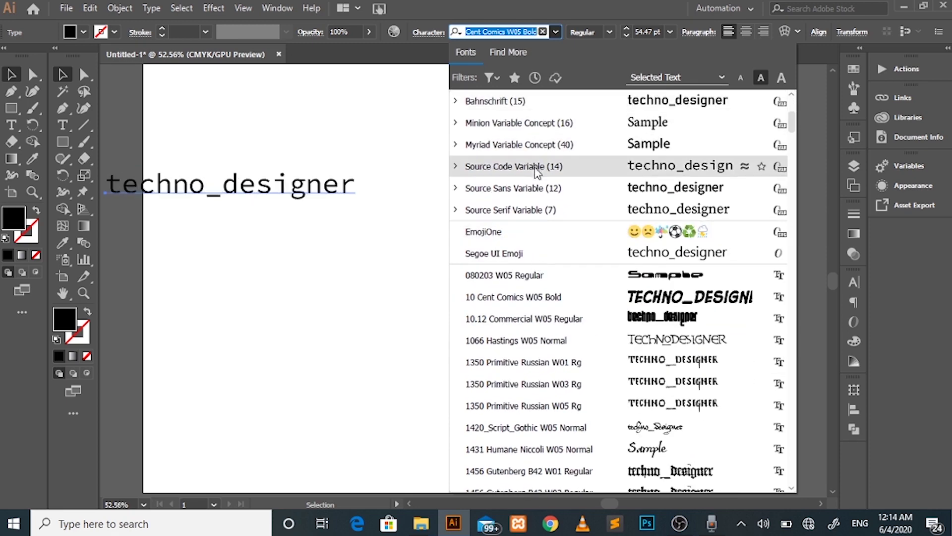
pyautogui.scroll(-3, 538, 210)
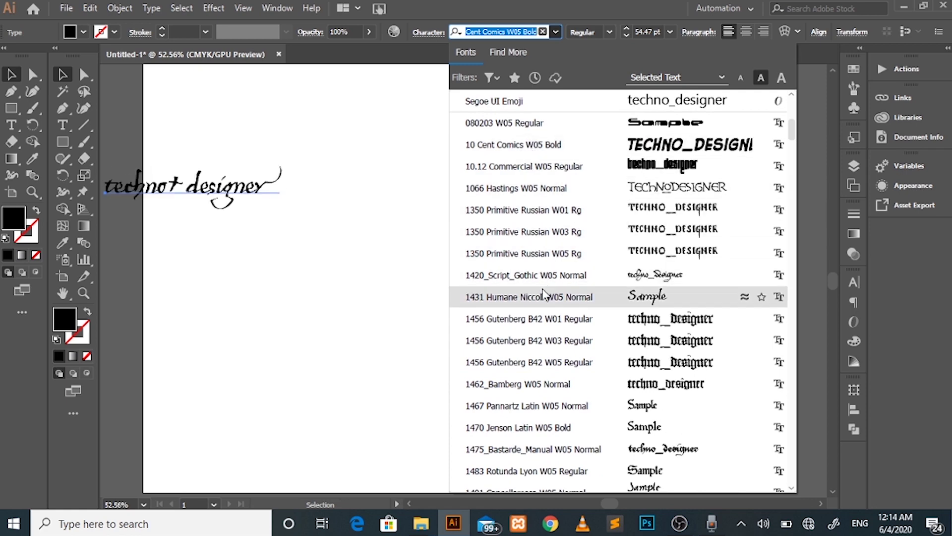
pyautogui.scroll(-2, 543, 292)
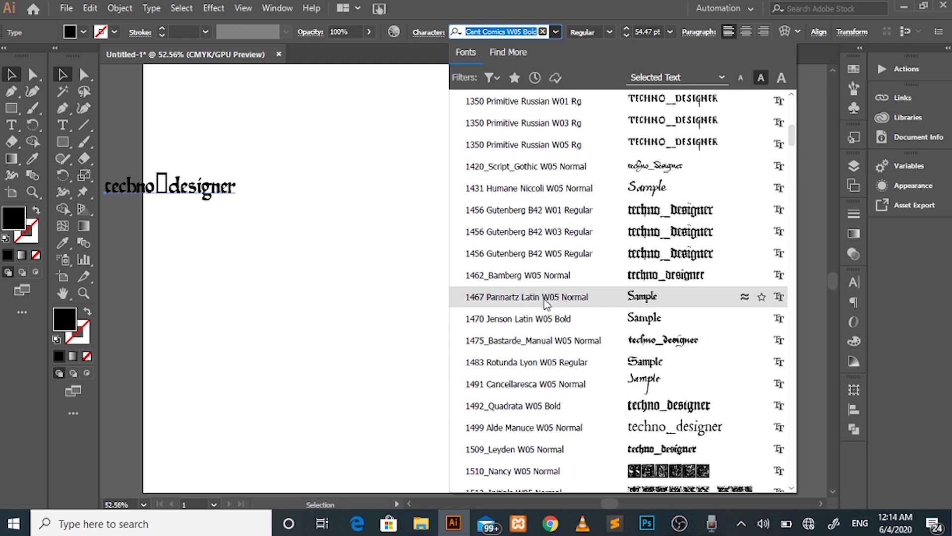
pyautogui.scroll(3, 546, 218)
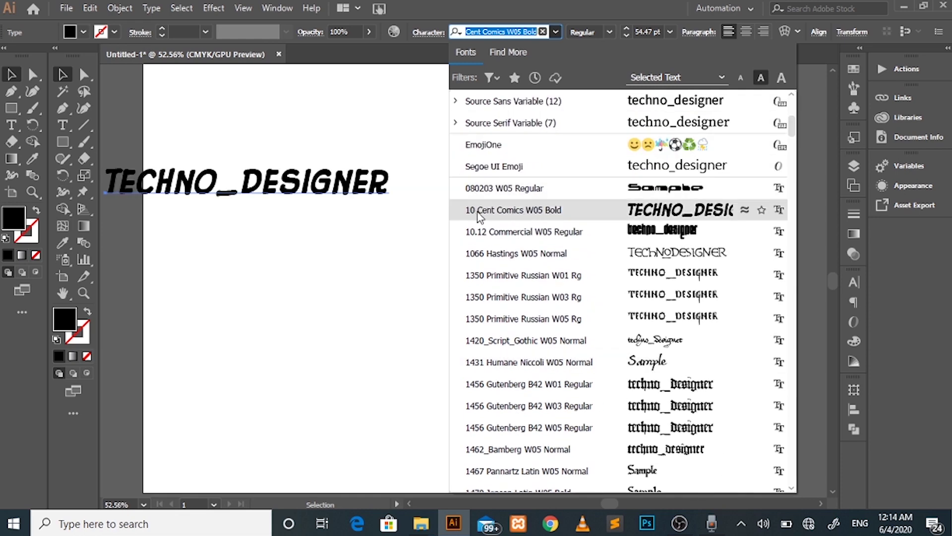
pyautogui.click(557, 212)
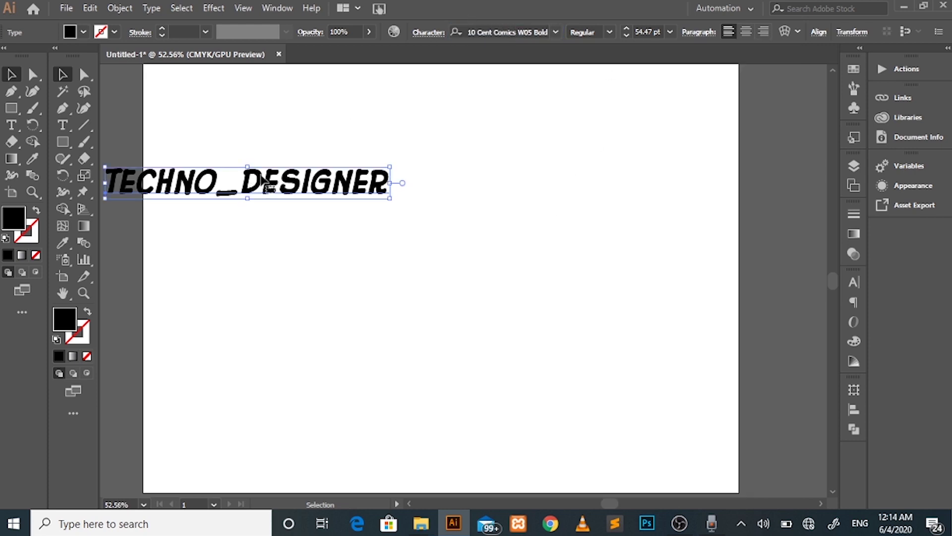
# Step: Move the text just inside the artboard's left edge and check the available font styles
pyautogui.moveTo(267, 176); pyautogui.dragTo(315, 173)
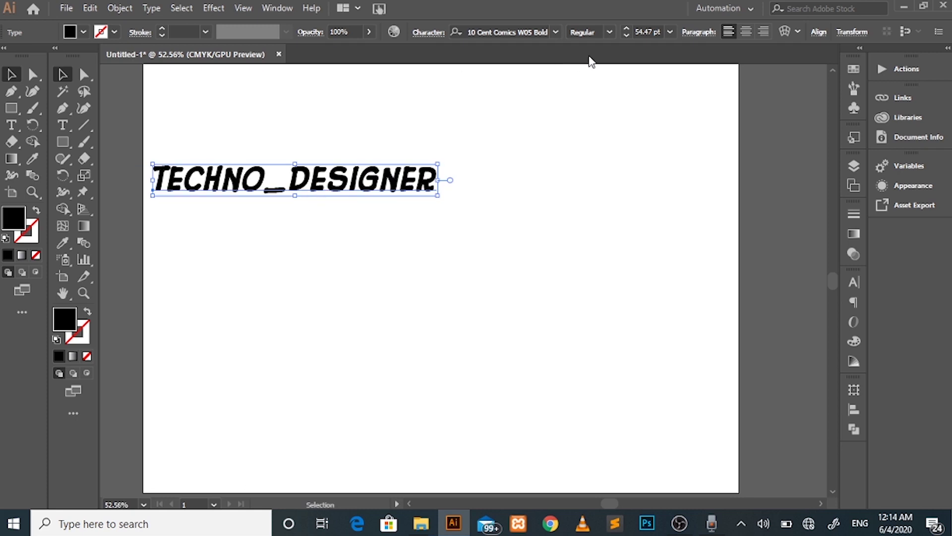
pyautogui.click(609, 33)
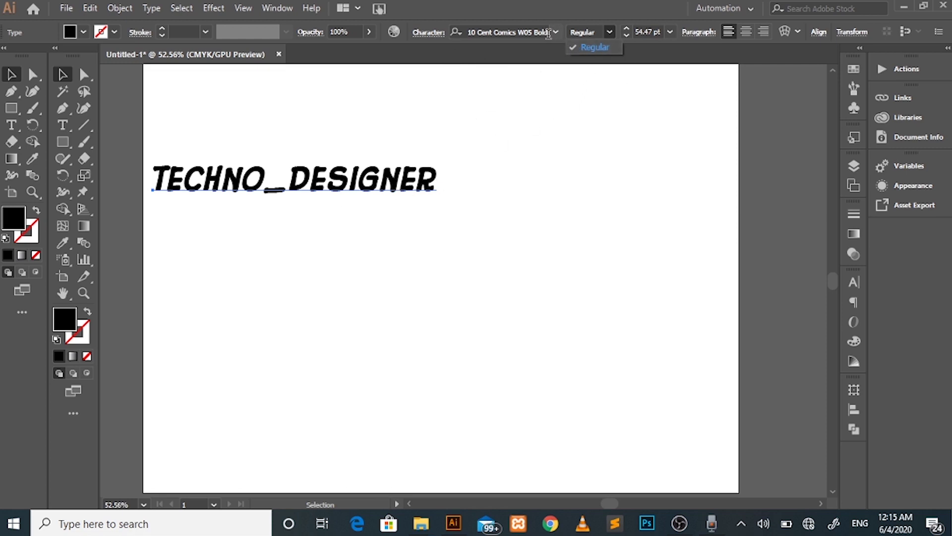
pyautogui.click(330, 187)
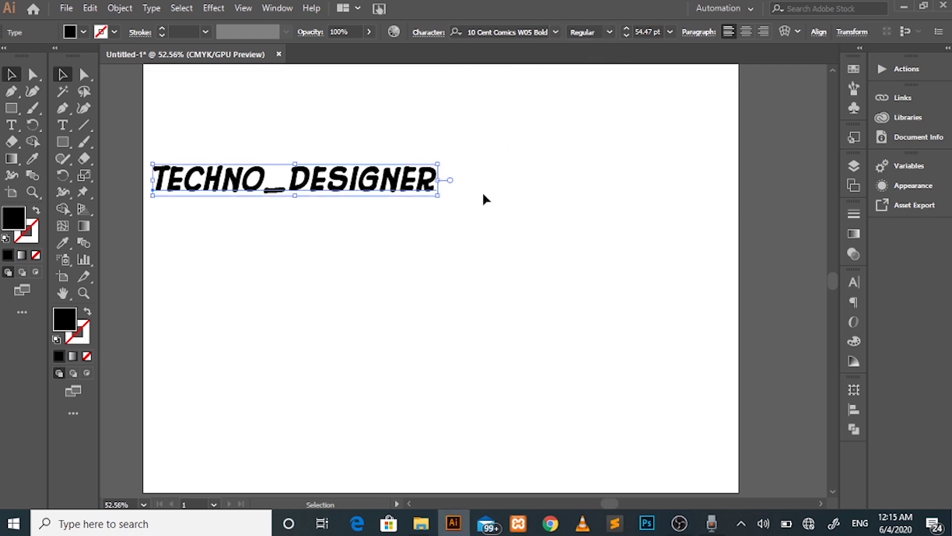
pyautogui.moveTo(373, 193)
pyautogui.mouseDown()
pyautogui.moveTo(471, 193)
pyautogui.moveTo(580, 171)
pyautogui.moveTo(382, 200)
pyautogui.mouseUp()
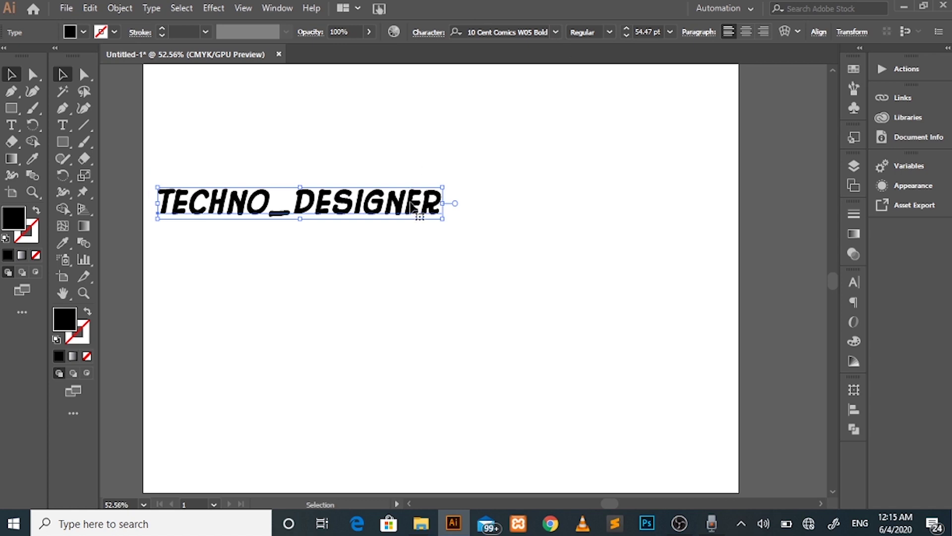
pyautogui.moveTo(417, 211); pyautogui.dragTo(406, 207)
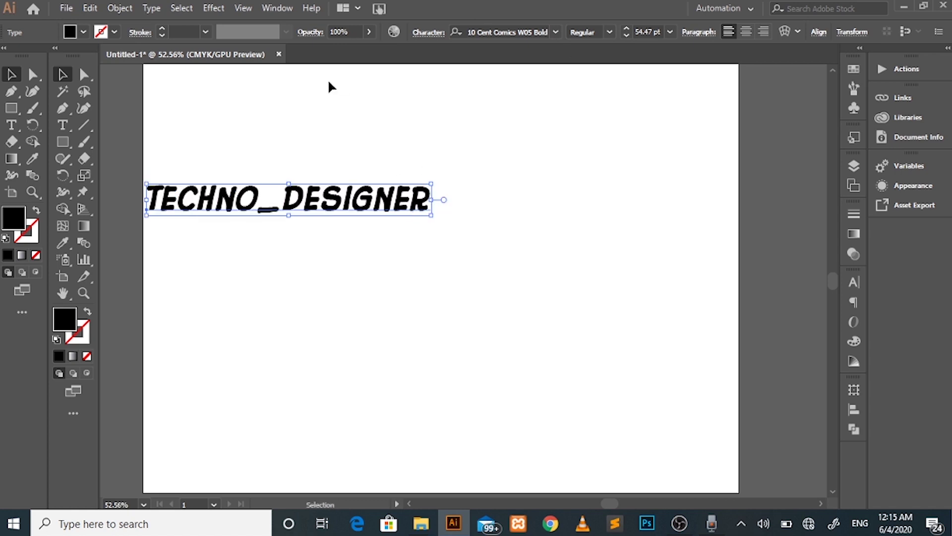
# Step: Open the Properties panel to examine the text's transform, appearance, character and paragraph settings, and close it
pyautogui.click(272, 11)
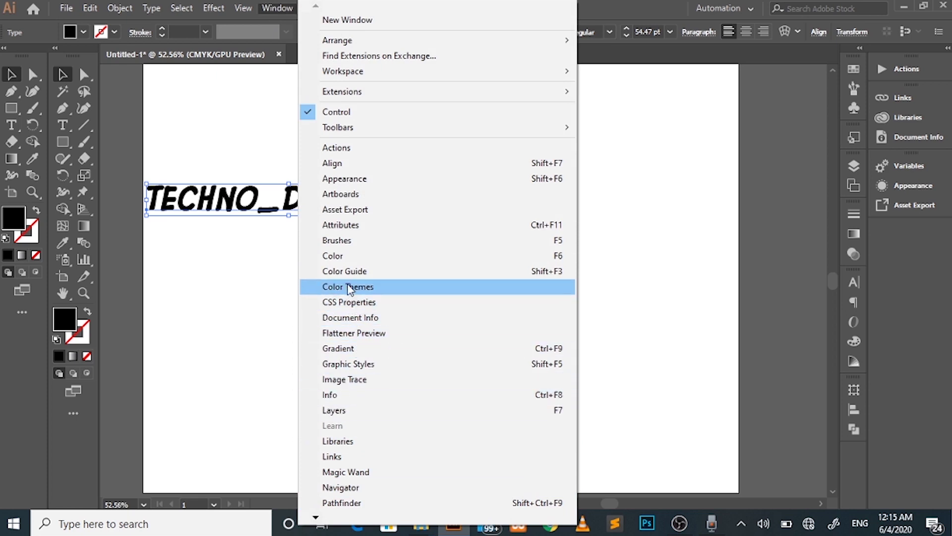
pyautogui.moveTo(316, 517)
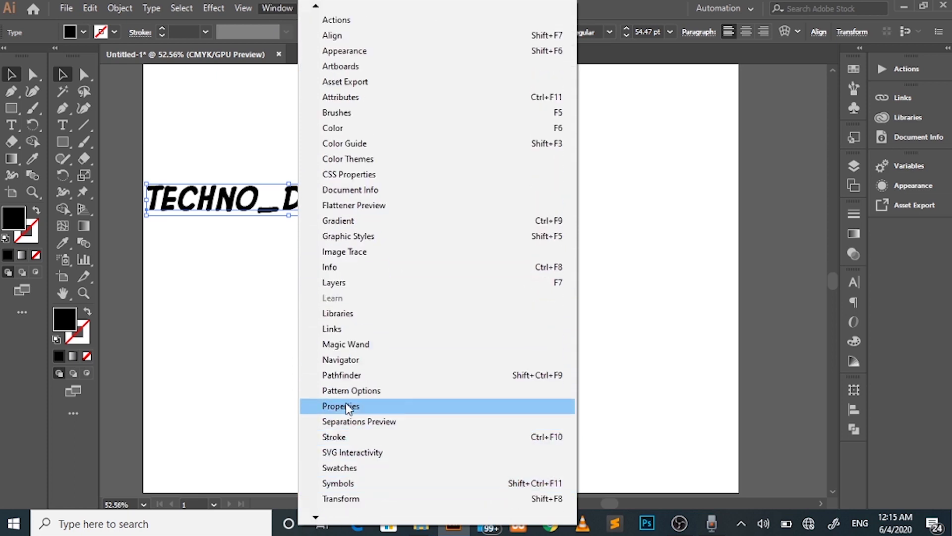
pyautogui.click(342, 406)
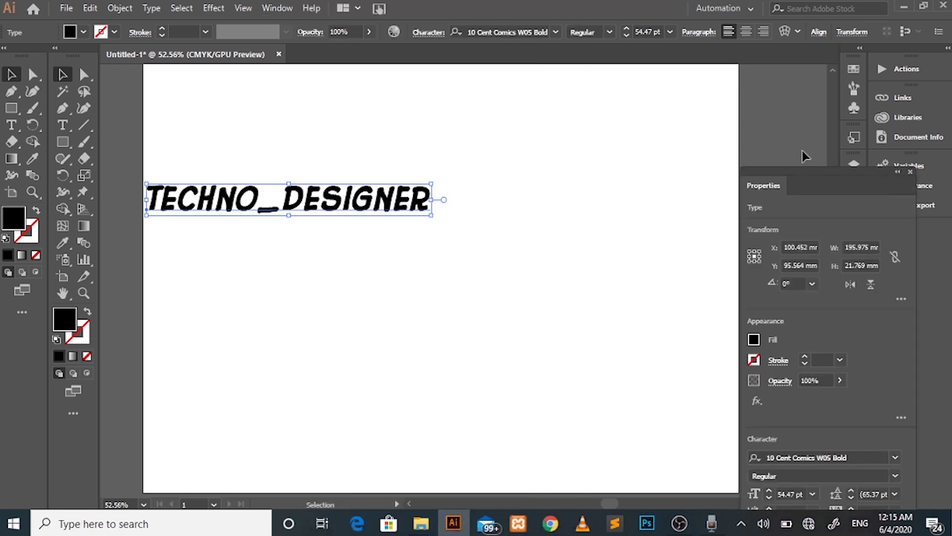
pyautogui.moveTo(852, 173); pyautogui.dragTo(744, 49)
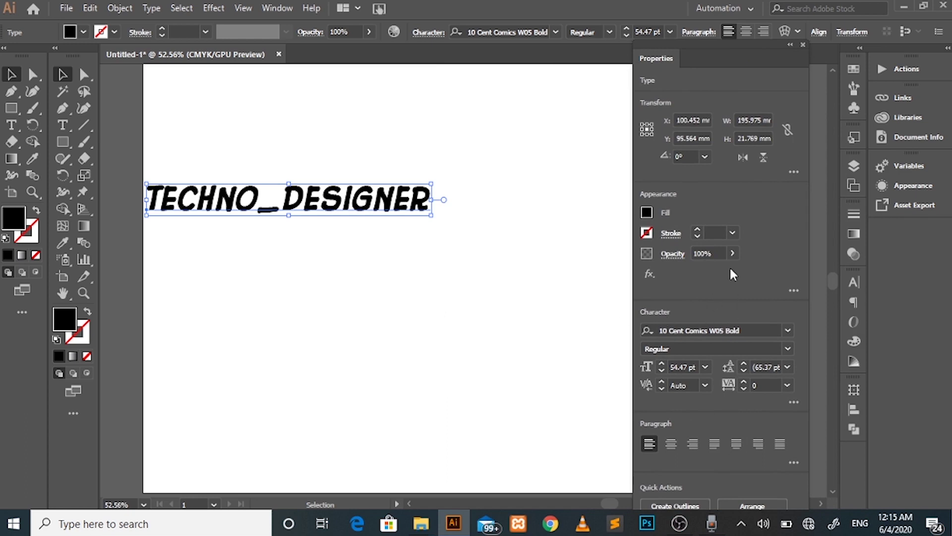
pyautogui.moveTo(754, 52); pyautogui.dragTo(751, 11)
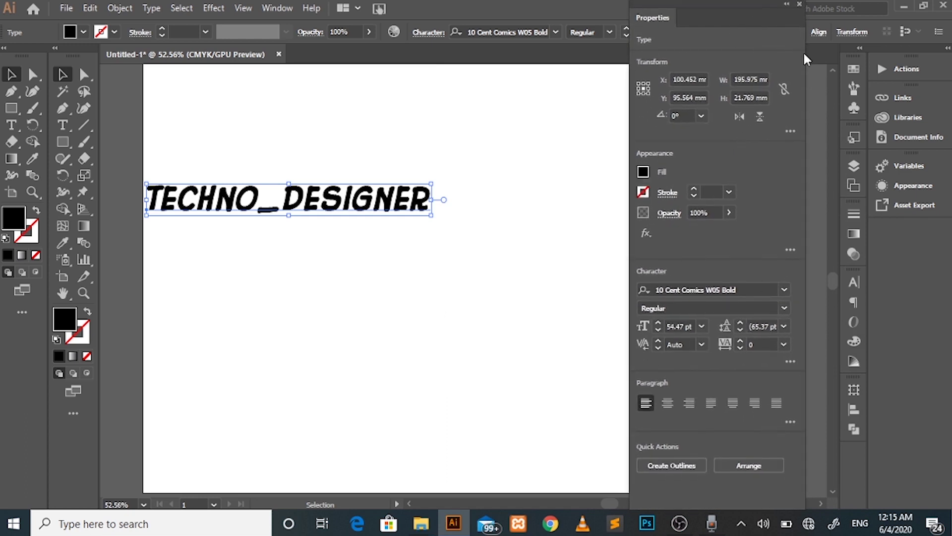
pyautogui.click(799, 3)
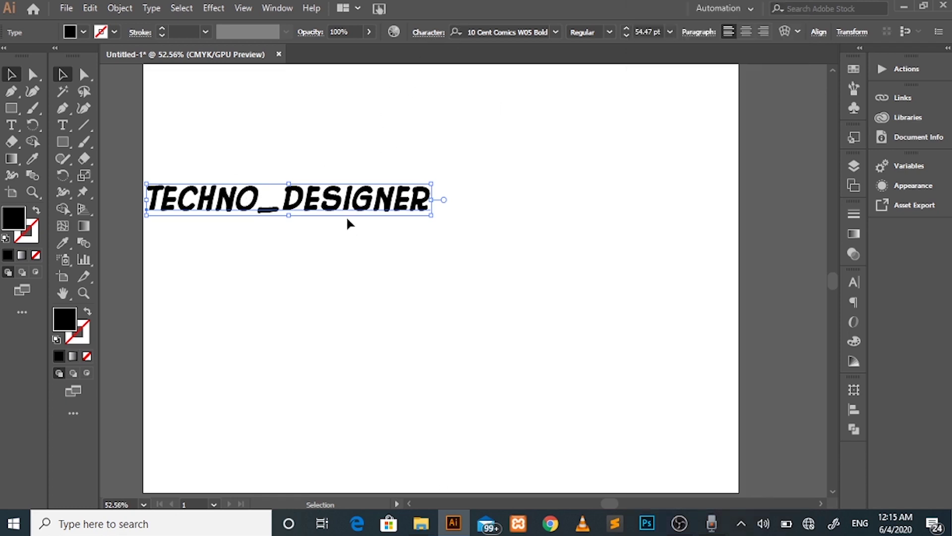
# Step: Move the text across the artboard's right edge and open it for editing after checking its character settings
pyautogui.moveTo(330, 214); pyautogui.dragTo(679, 185)
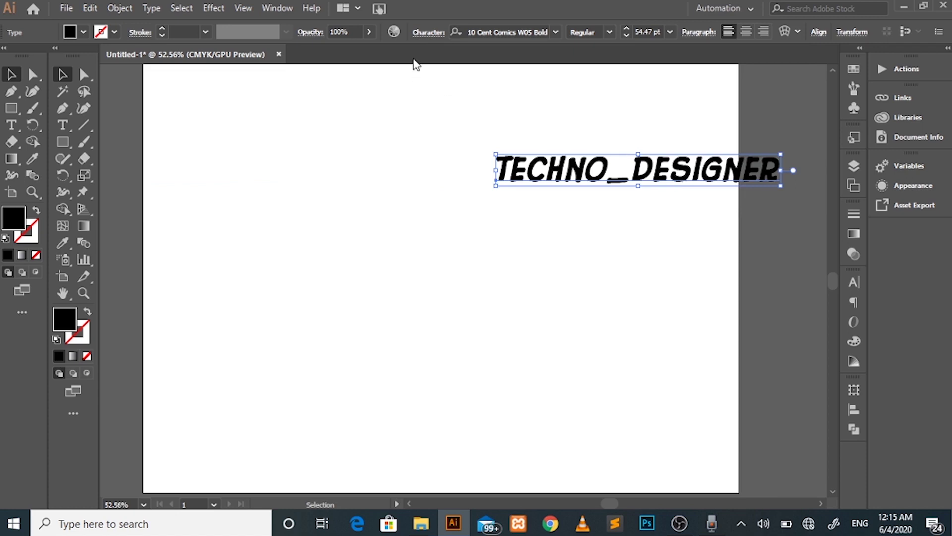
pyautogui.click(430, 31)
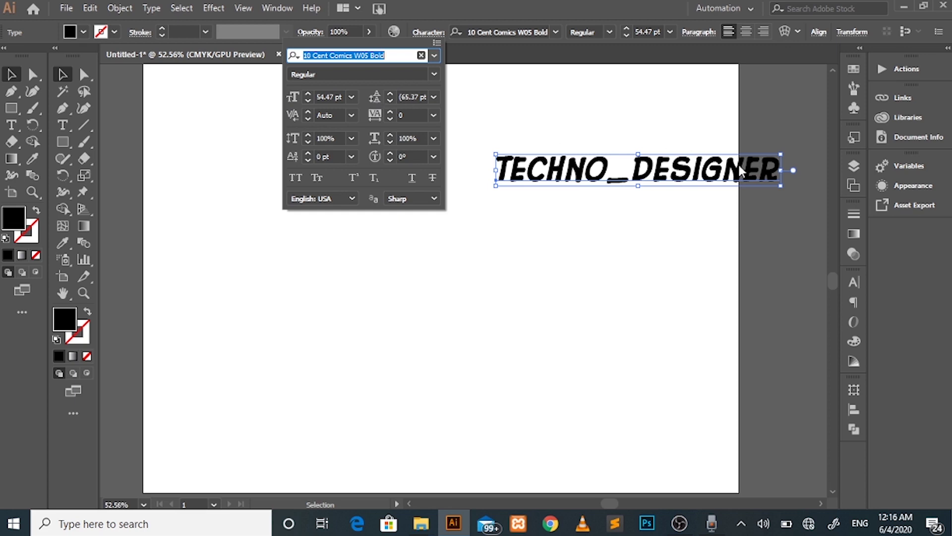
pyautogui.doubleClick(724, 174)
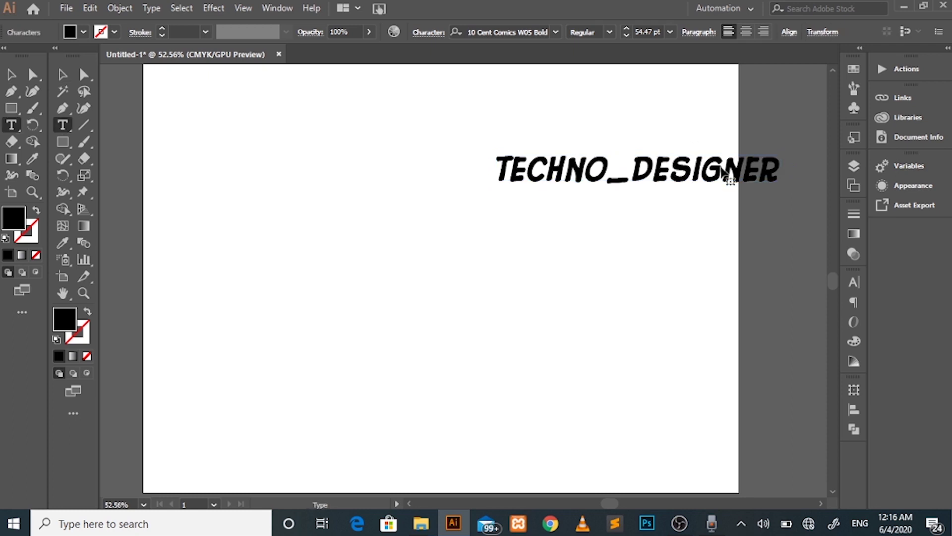
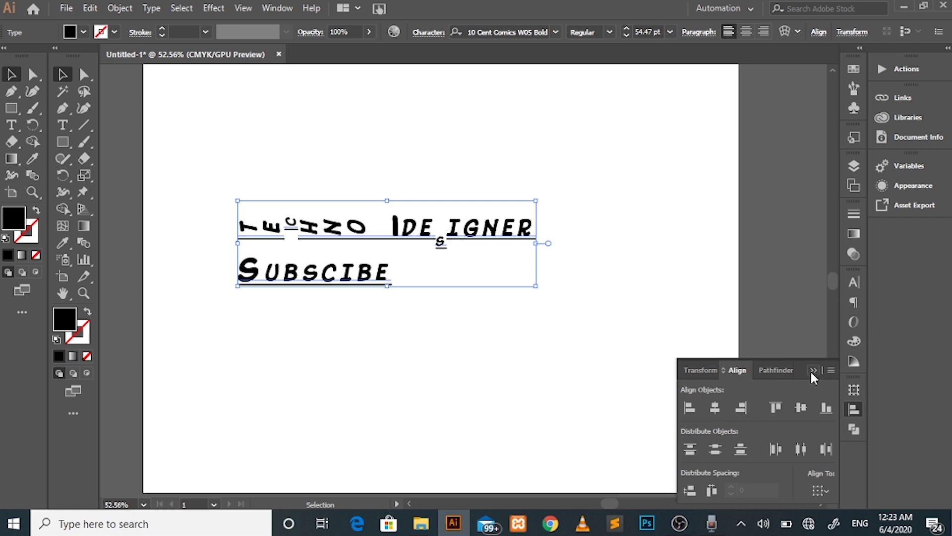
# Step: Try centre and right paragraph alignment on the two-line text and return it to left alignment
pyautogui.click(813, 371)
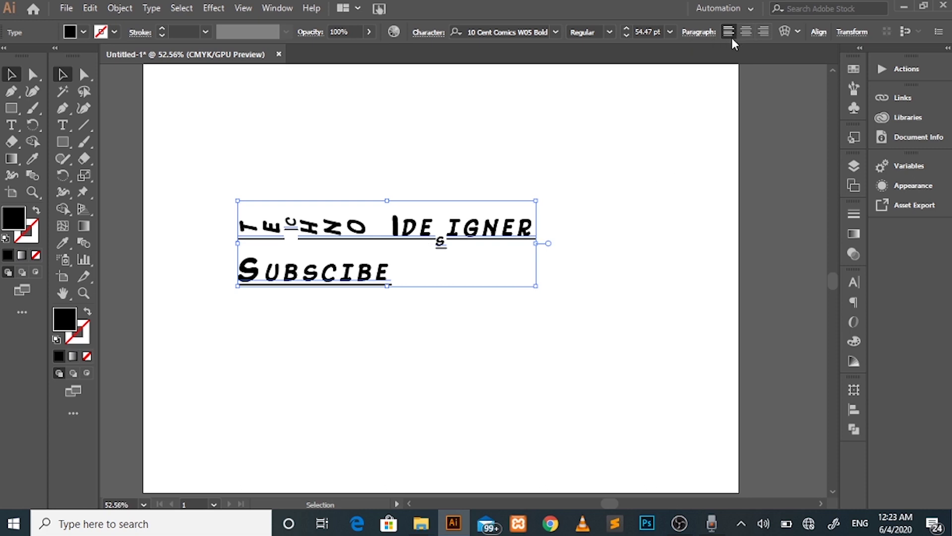
pyautogui.click(699, 33)
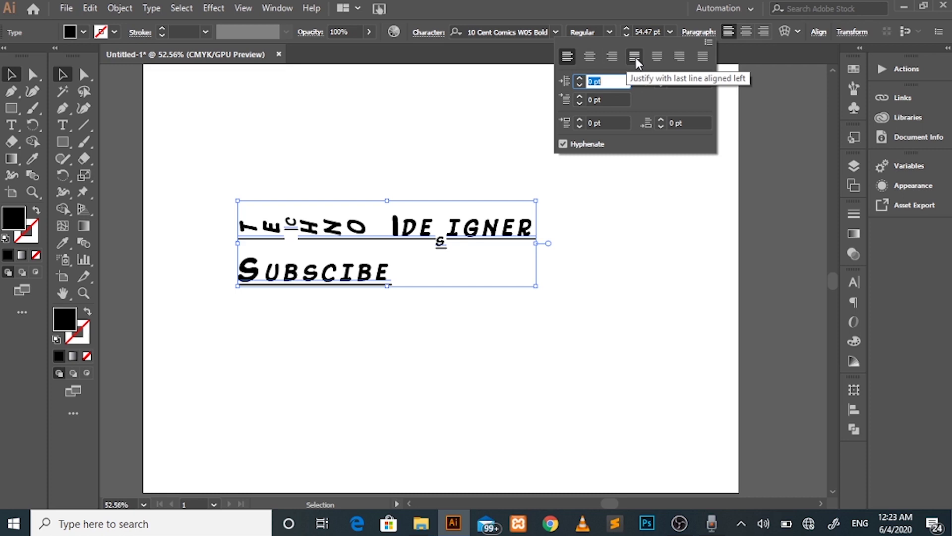
pyautogui.click(590, 61)
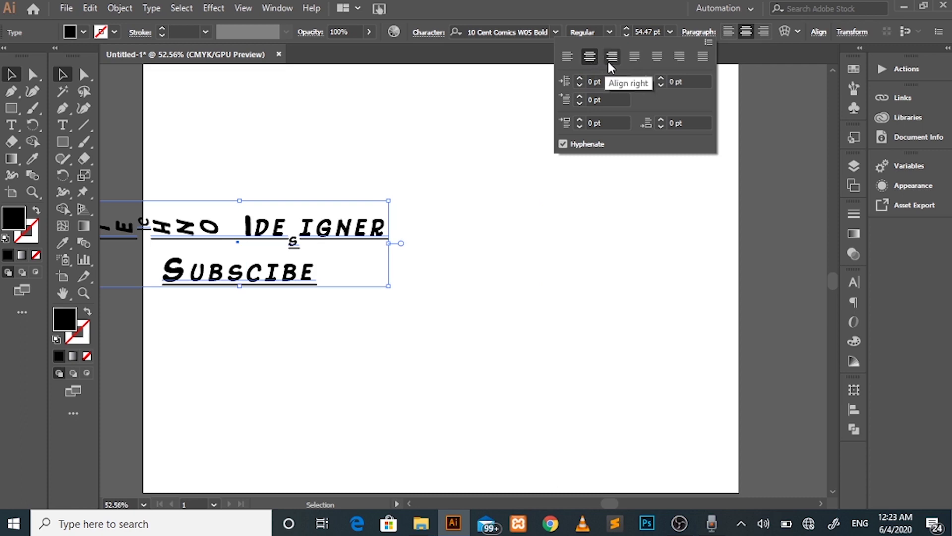
pyautogui.click(608, 61)
pyautogui.click(568, 56)
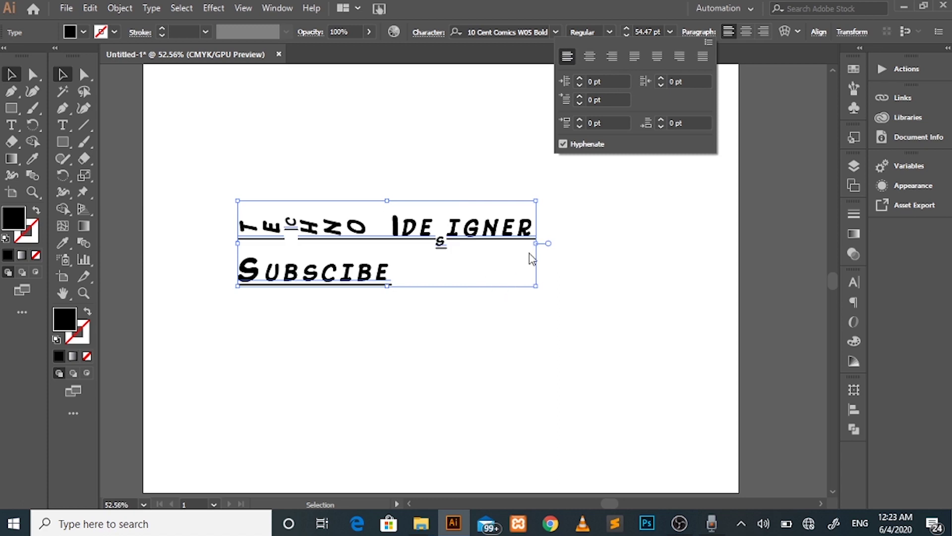
pyautogui.click(588, 57)
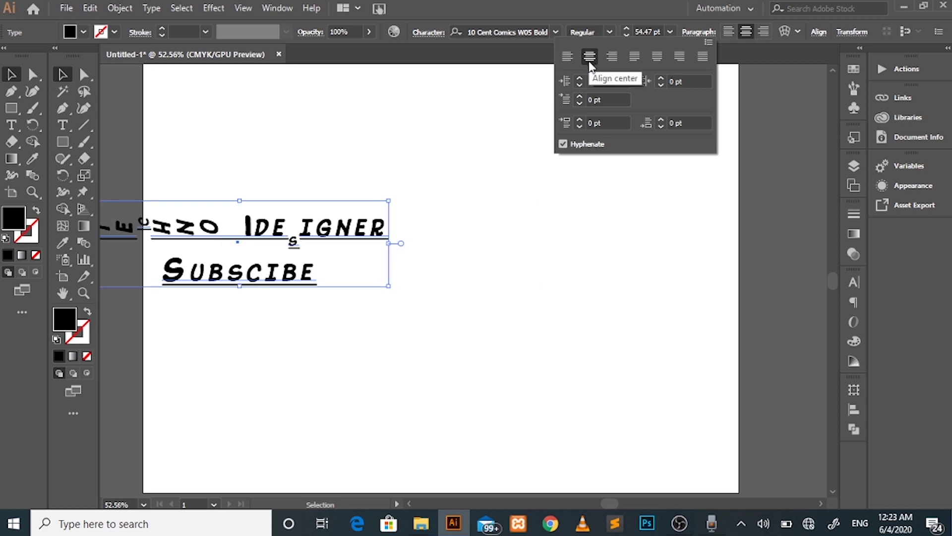
pyautogui.click(567, 56)
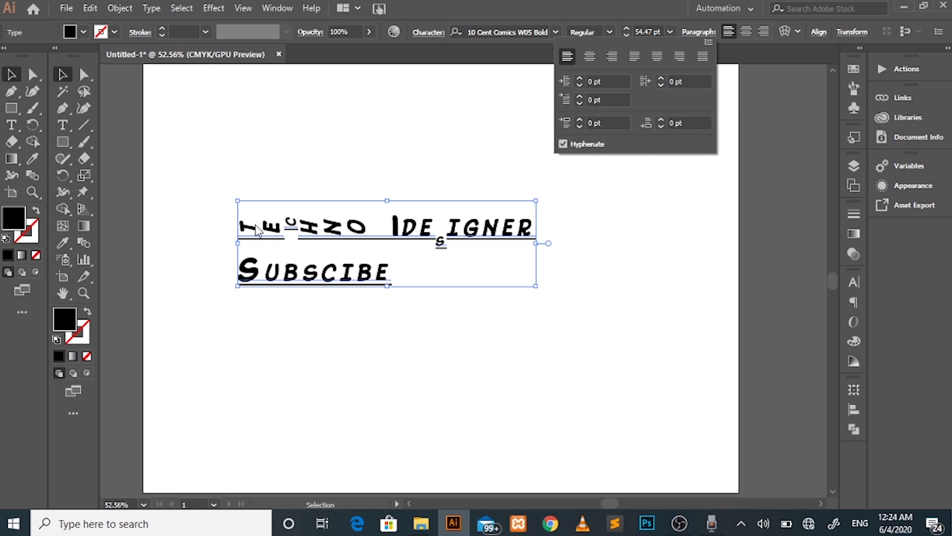
# Step: Increase the two-line text's left indent step by step to 46 pt
pyautogui.click(580, 78)
pyautogui.click(580, 78)
pyautogui.click(580, 79)
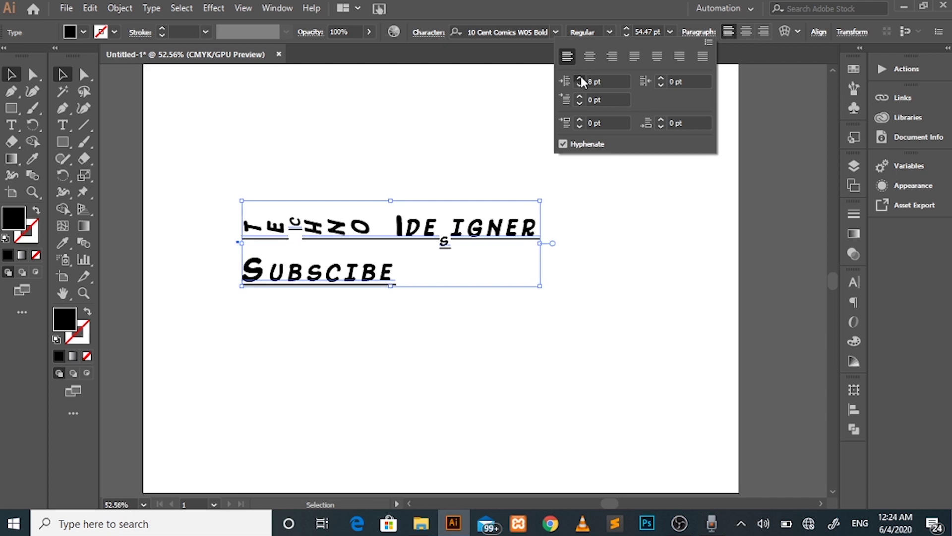
pyautogui.click(580, 78)
pyautogui.click(581, 79)
pyautogui.click(581, 79)
pyautogui.click(581, 79)
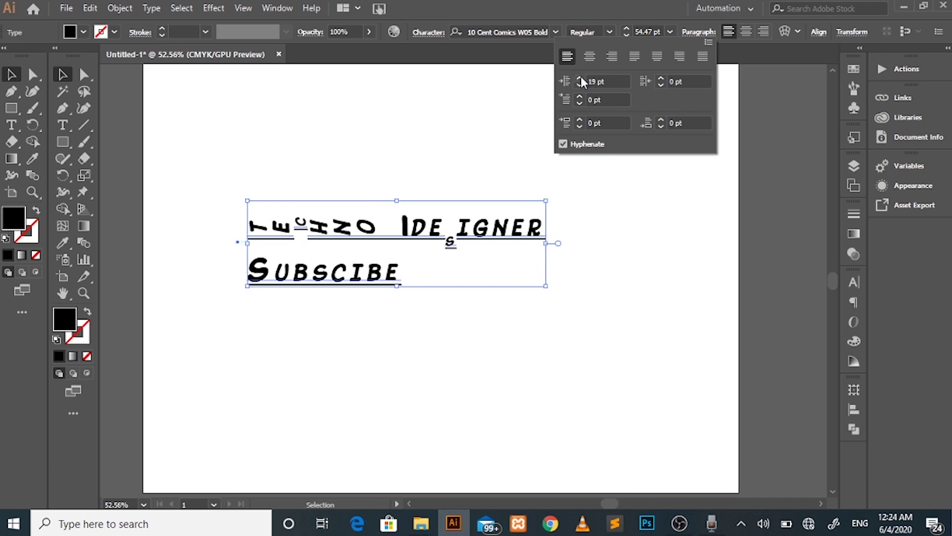
pyautogui.click(581, 79)
pyautogui.click(582, 79)
pyautogui.click(581, 78)
pyautogui.click(582, 79)
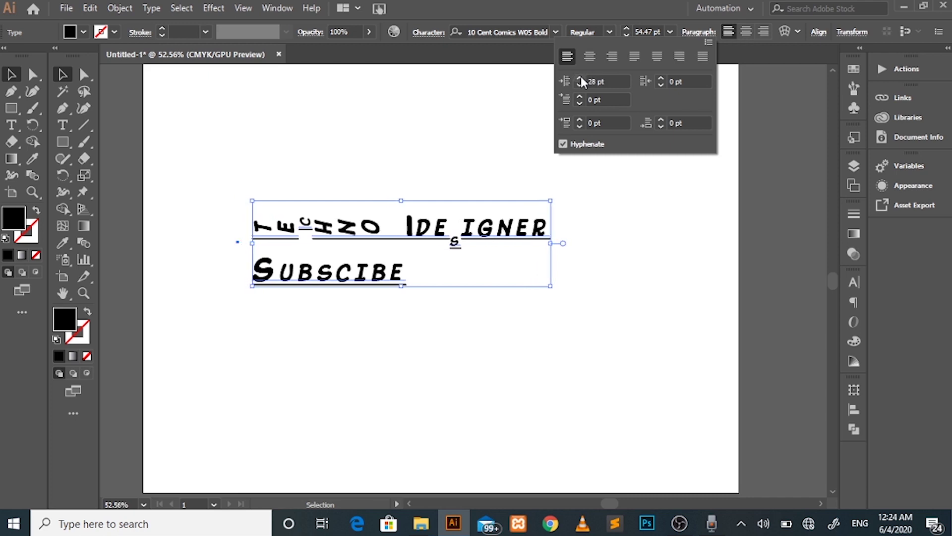
pyautogui.click(582, 78)
pyautogui.click(582, 78)
pyautogui.click(581, 78)
pyautogui.click(581, 79)
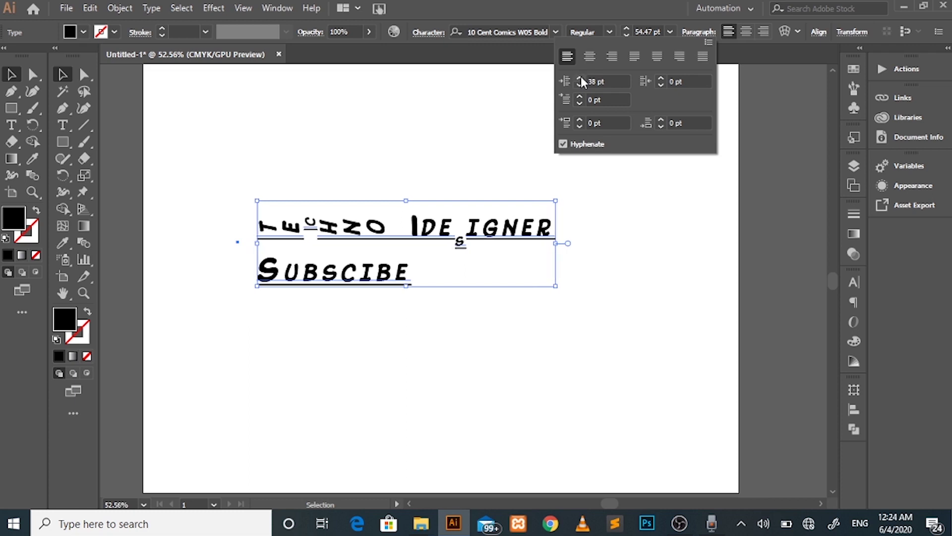
pyautogui.click(582, 78)
pyautogui.click(581, 78)
pyautogui.click(581, 78)
pyautogui.click(582, 79)
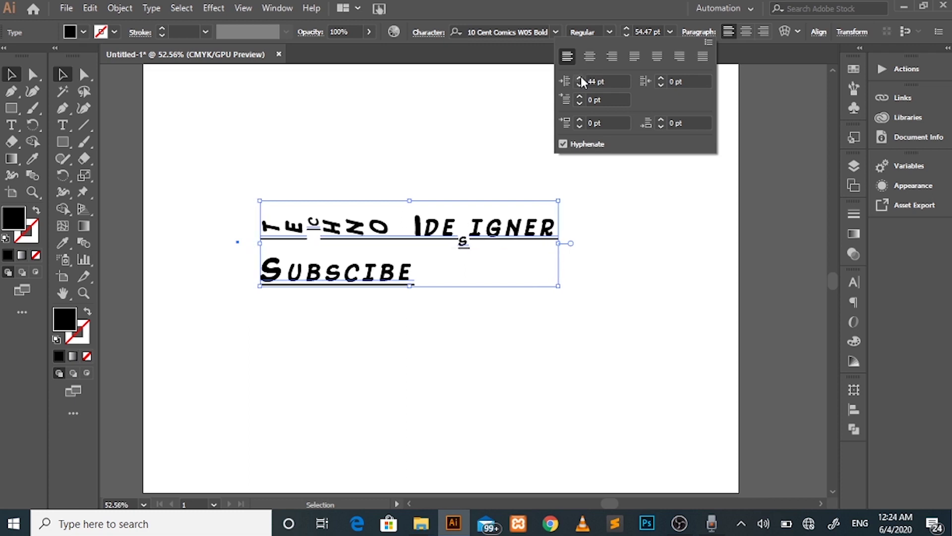
pyautogui.click(582, 78)
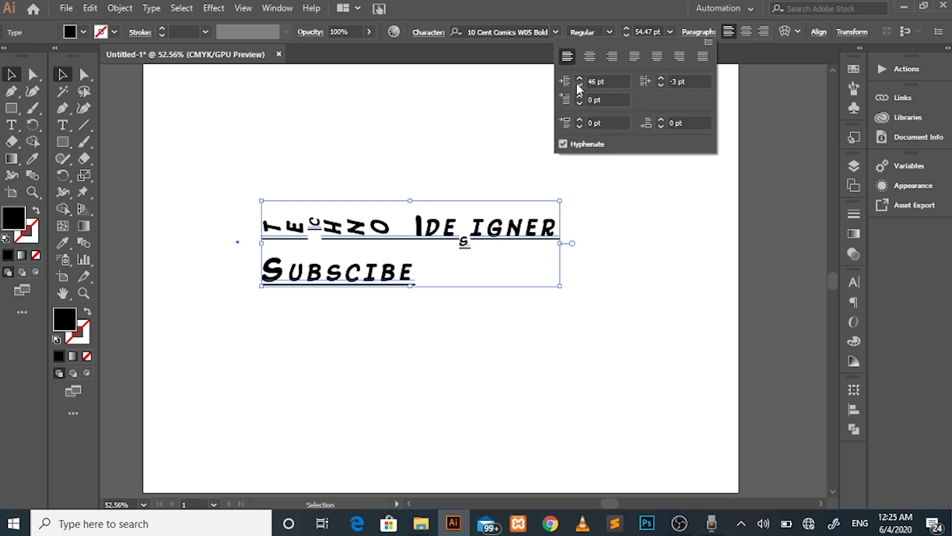
# Step: Reduce the text's left indent to 22 pt and set its first-line indent to 7 pt
pyautogui.moveTo(578, 86); pyautogui.dragTo(579, 96)
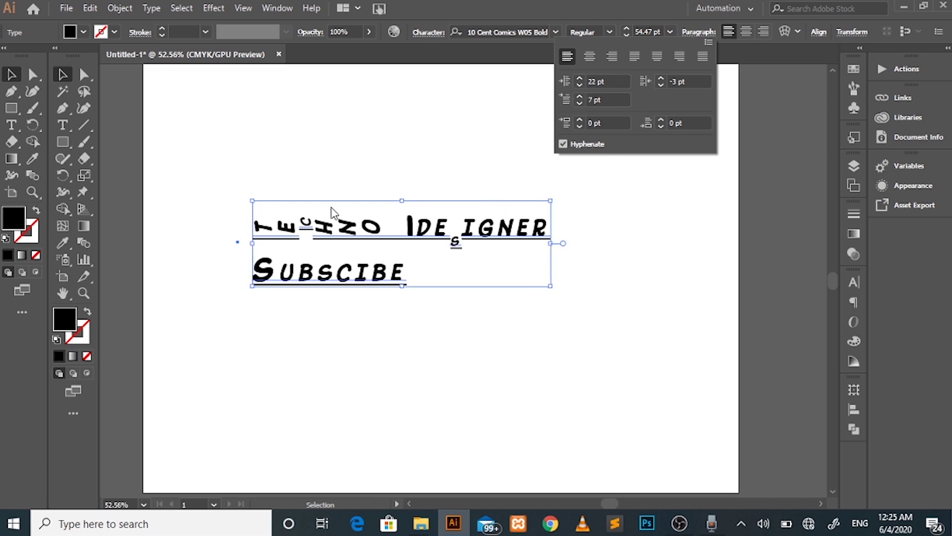
# Step: Select only the text's first line and raise its first-line indent step by step to 39 pt
pyautogui.click(258, 234)
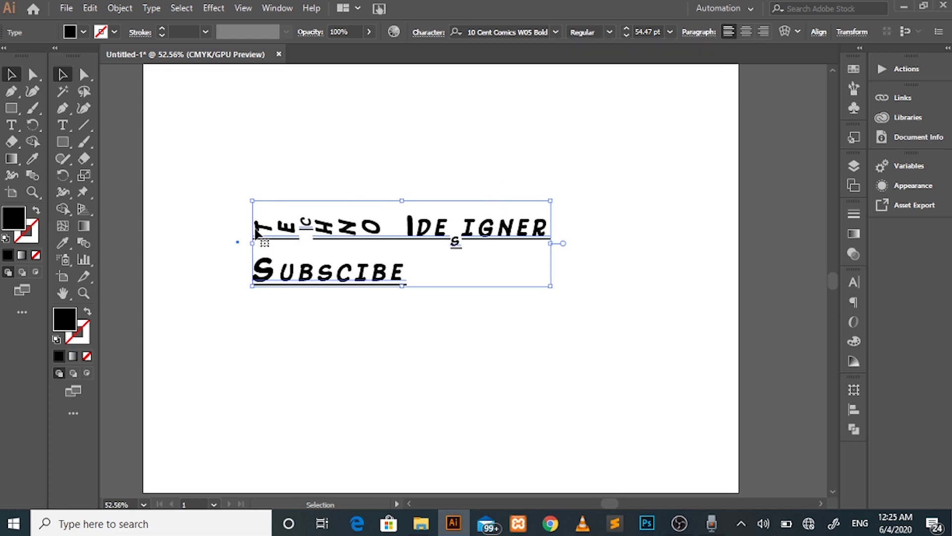
pyautogui.doubleClick(258, 234)
pyautogui.moveTo(254, 228); pyautogui.dragTo(545, 214)
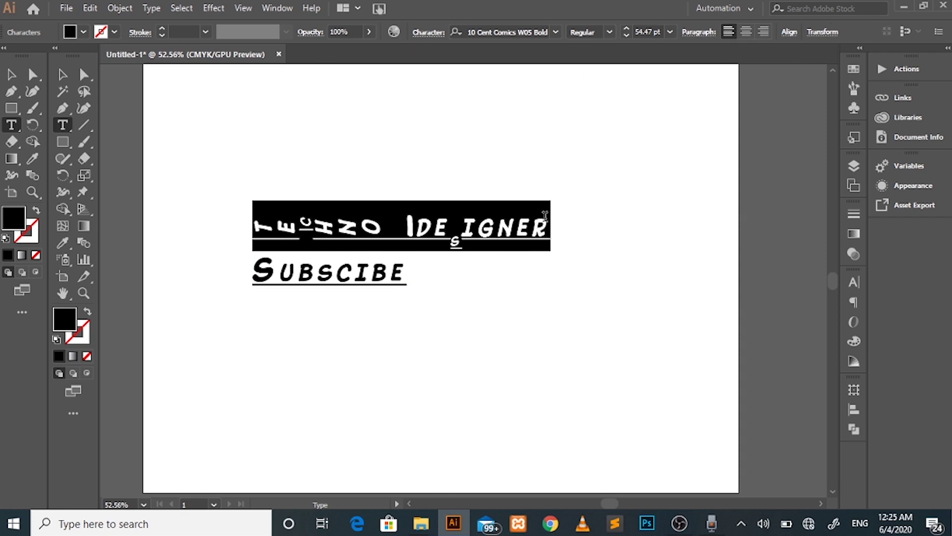
pyautogui.click(699, 32)
pyautogui.click(579, 97)
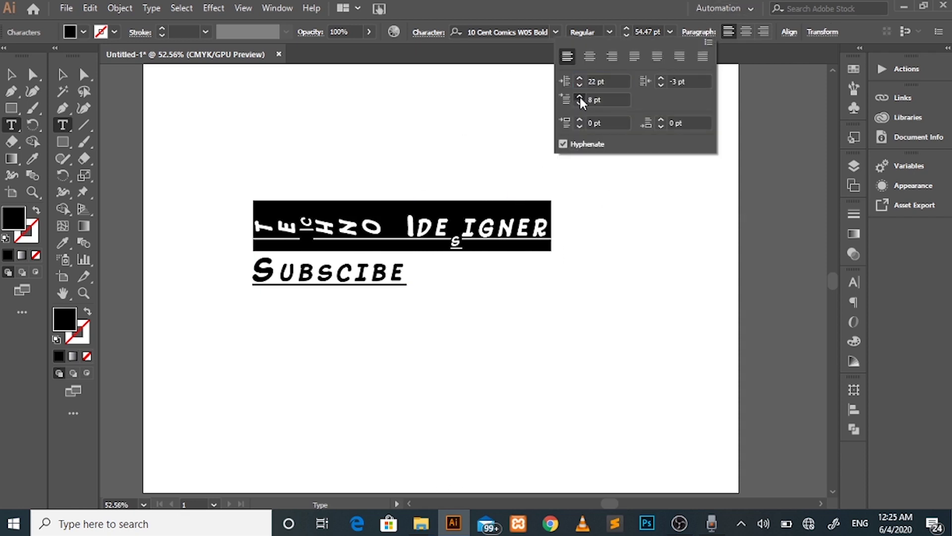
pyautogui.click(579, 96)
pyautogui.click(579, 97)
pyautogui.click(579, 97)
pyautogui.click(579, 97)
pyautogui.click(579, 97)
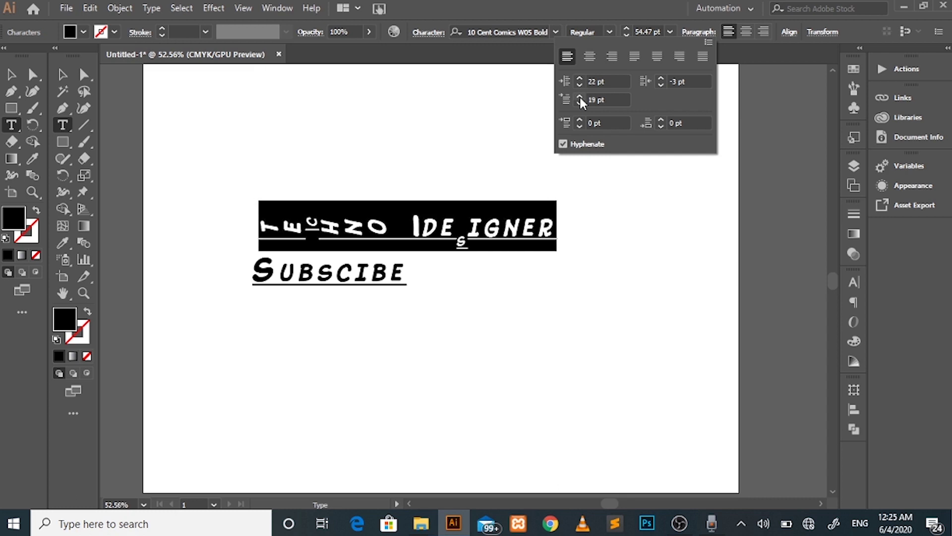
pyautogui.click(579, 97)
pyautogui.click(580, 97)
pyautogui.click(579, 98)
pyautogui.click(579, 97)
pyautogui.click(579, 97)
pyautogui.click(579, 96)
pyautogui.click(580, 97)
pyautogui.click(580, 96)
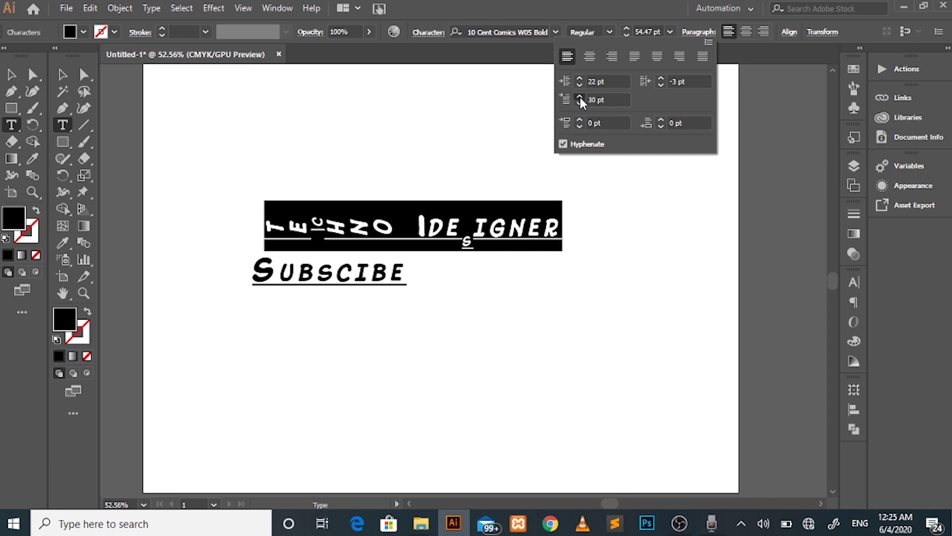
pyautogui.click(580, 97)
pyautogui.click(580, 97)
pyautogui.click(579, 97)
pyautogui.click(580, 96)
pyautogui.click(579, 97)
pyautogui.click(579, 97)
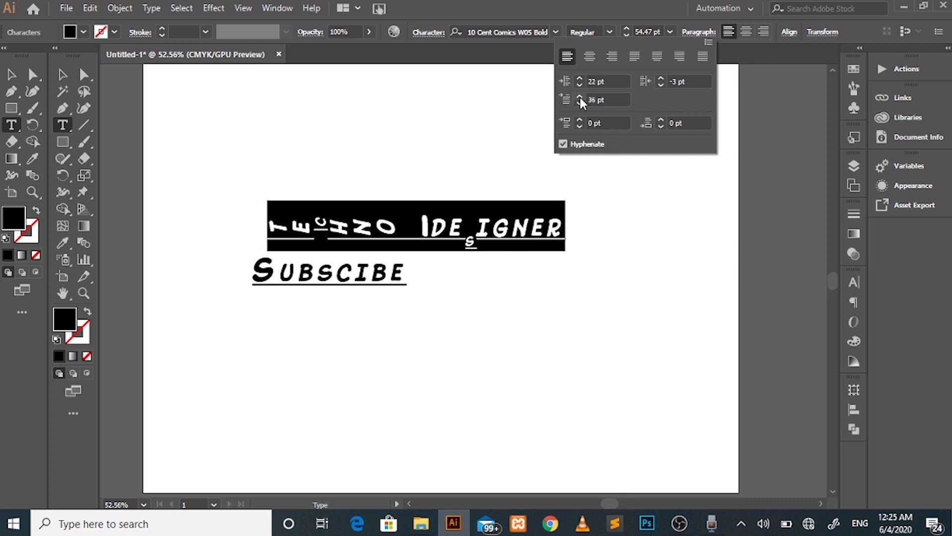
pyautogui.click(579, 97)
pyautogui.click(579, 97)
pyautogui.click(580, 97)
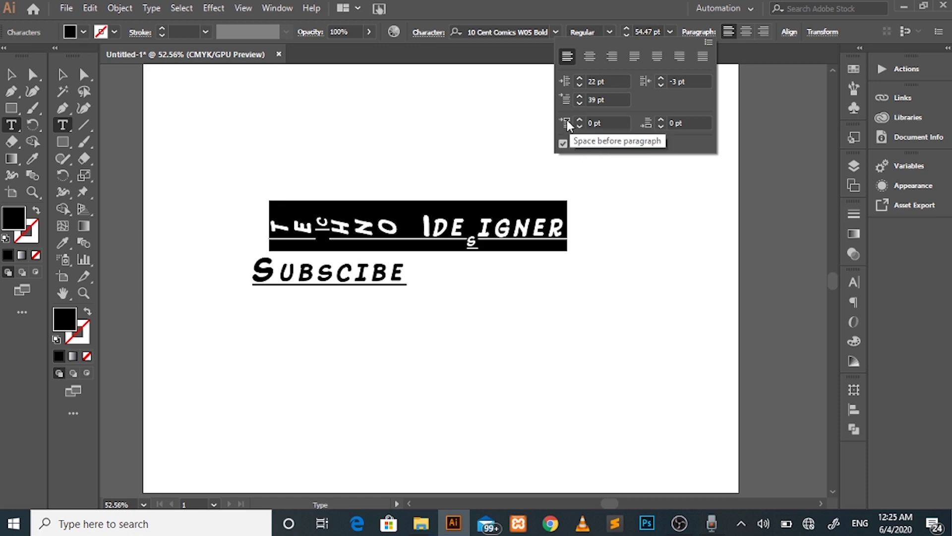
# Step: Try to increase the space before the first line's paragraph, and finish editing with the text deselected
pyautogui.click(579, 120)
pyautogui.click(579, 120)
pyautogui.click(579, 120)
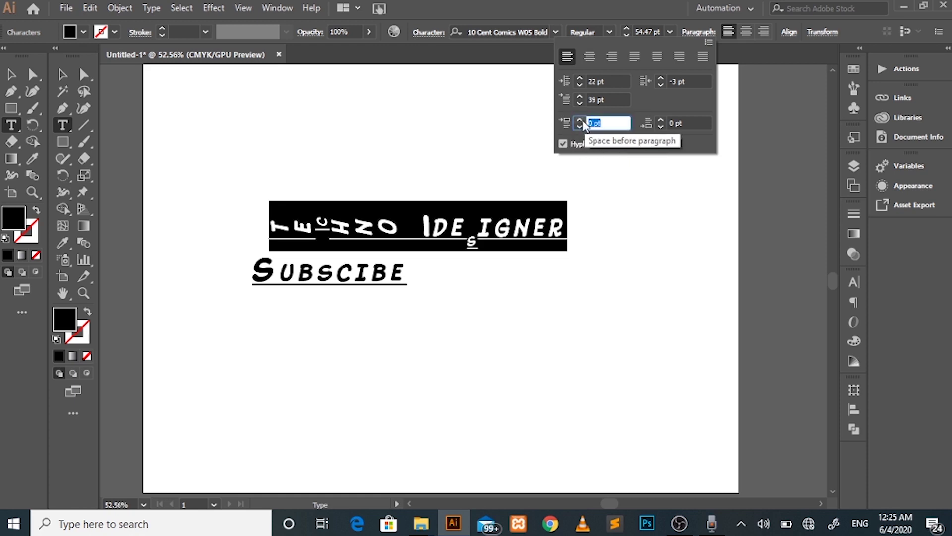
pyautogui.click(11, 75)
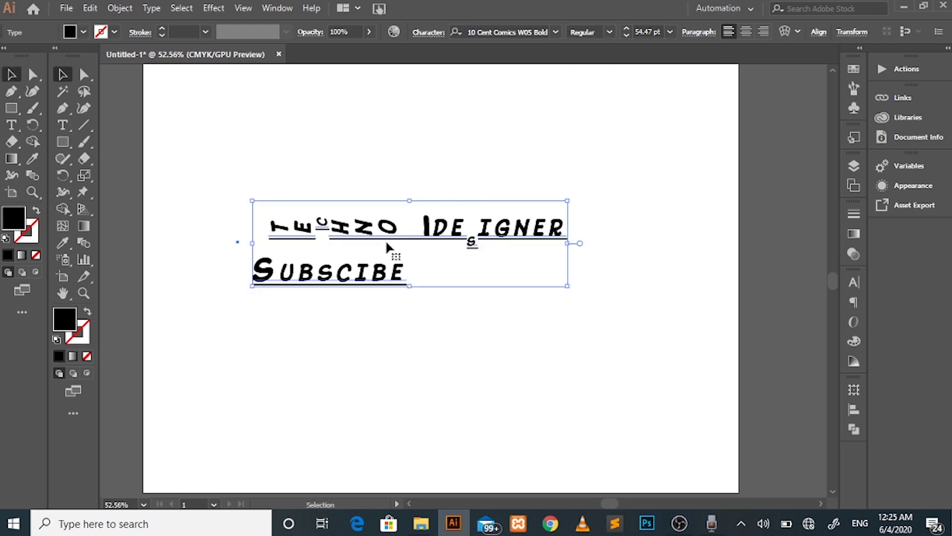
pyautogui.click(398, 345)
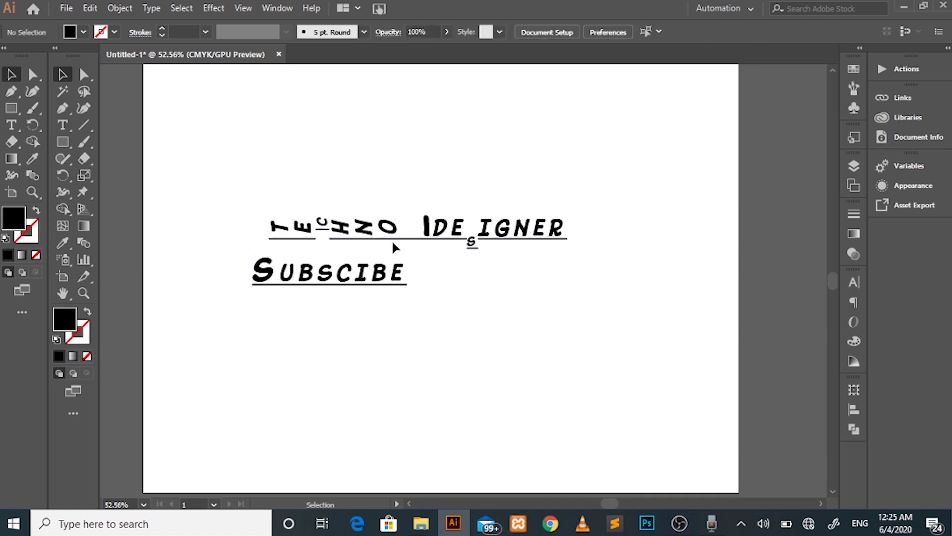
# Step: Delete the two-line text from the artboard
pyautogui.click(383, 287)
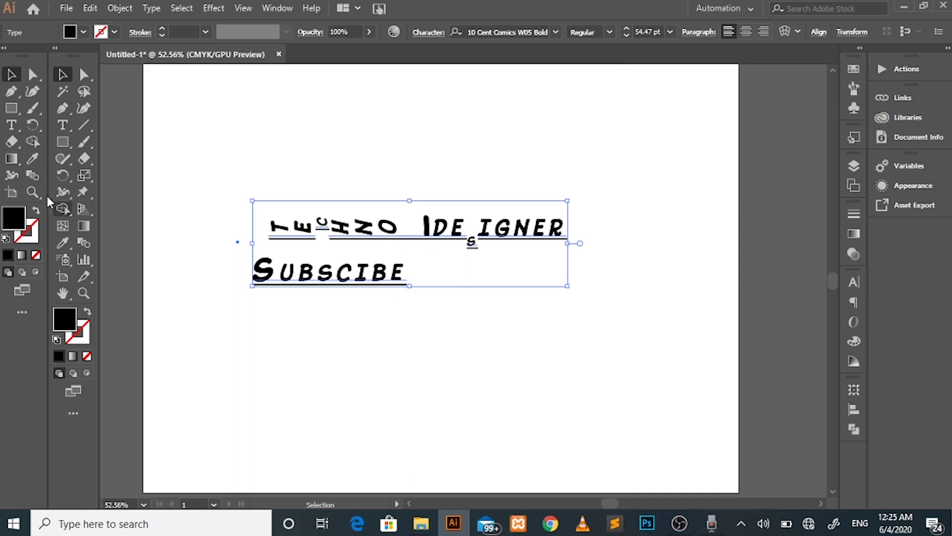
pyautogui.click(9, 126)
pyautogui.press('Delete')
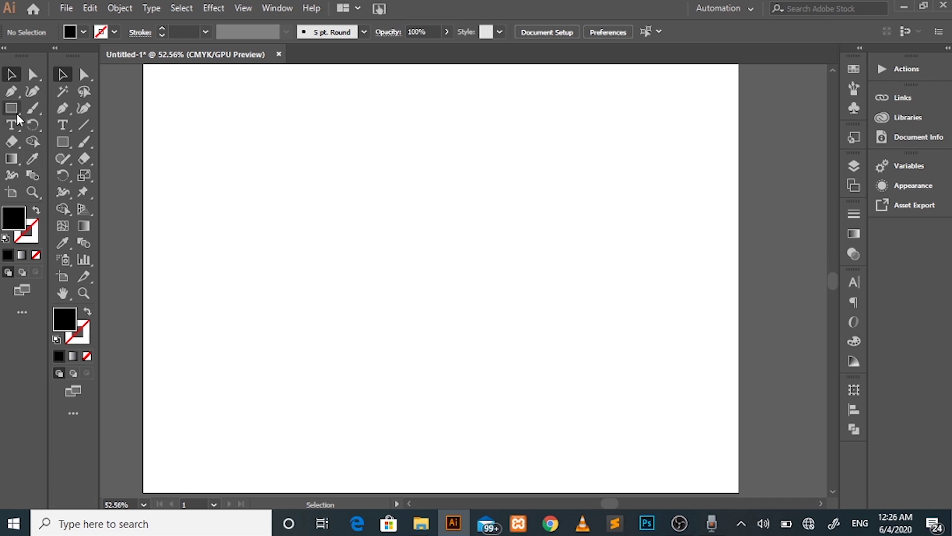
# Step: Try to start text with the Type on a Path tool on the empty artboard
pyautogui.rightClick(12, 125)
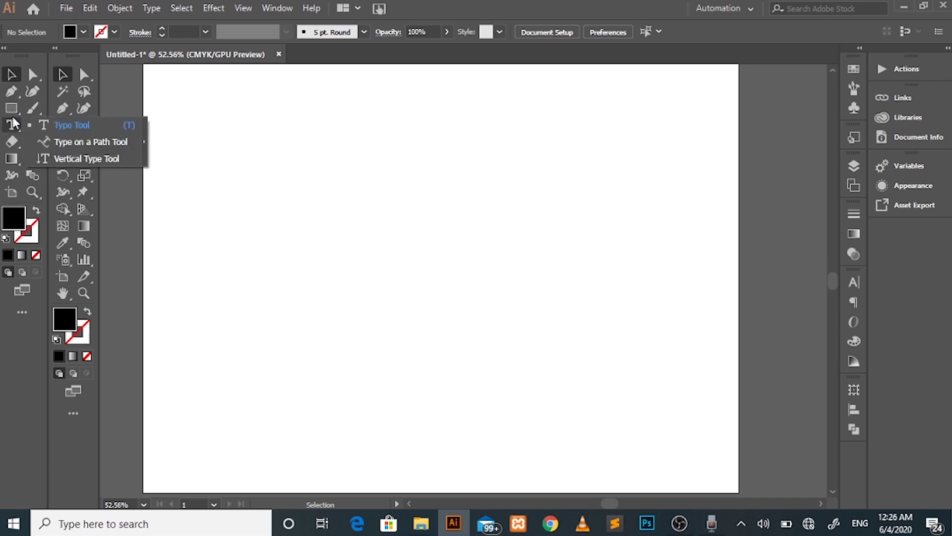
pyautogui.click(74, 142)
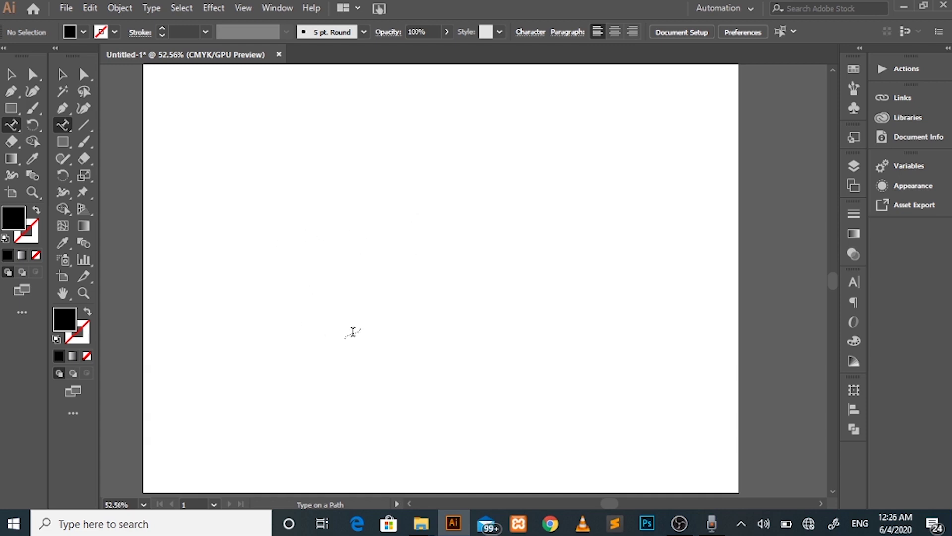
pyautogui.click(348, 218)
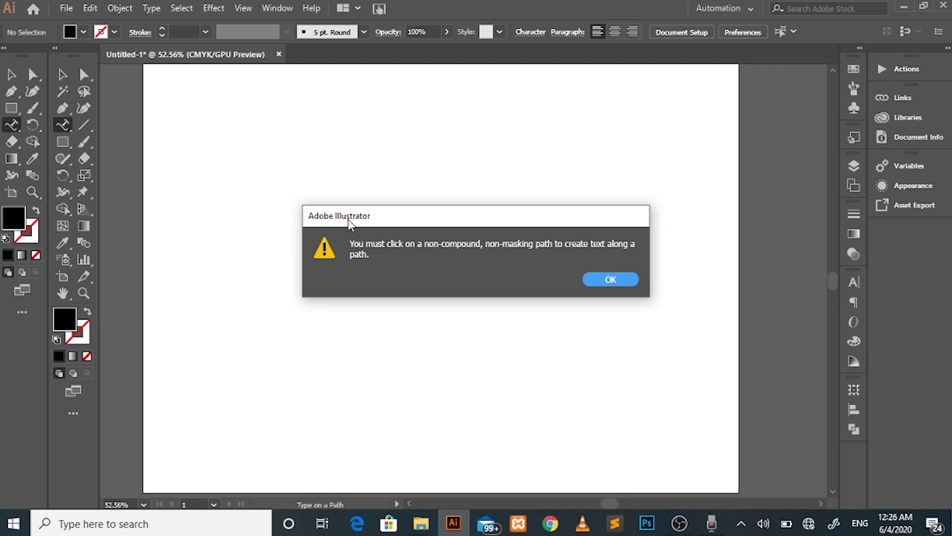
pyautogui.click(598, 280)
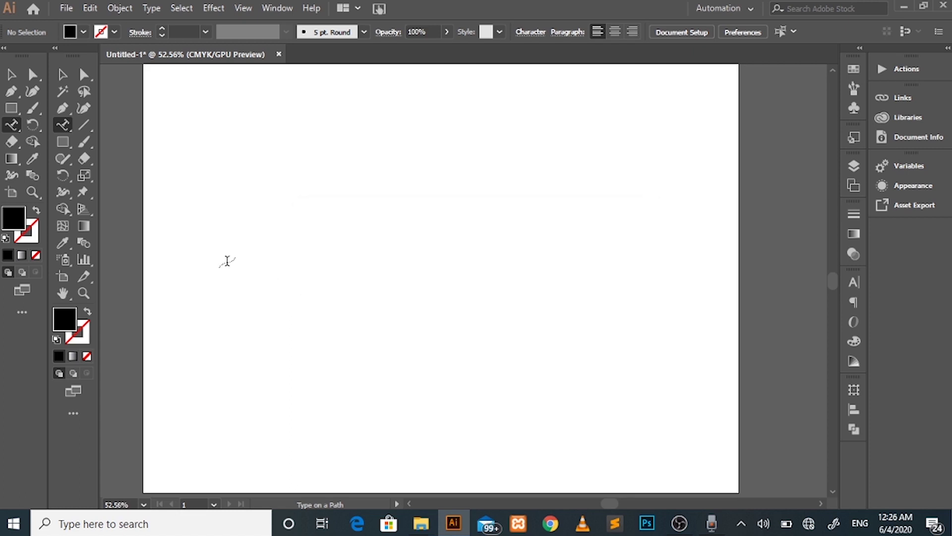
# Step: Draw a circle centred at about X 194 mm, Y 112 mm and remove its fill
pyautogui.rightClick(18, 112)
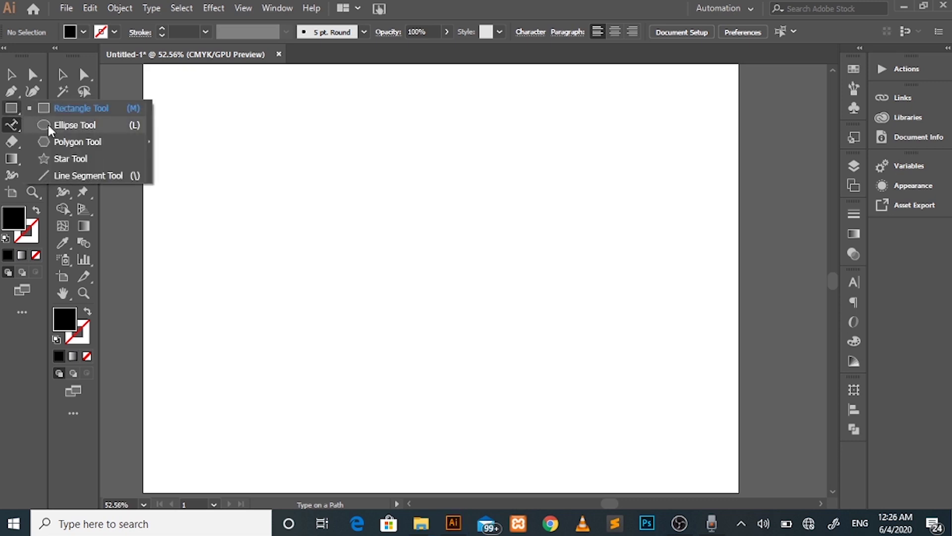
pyautogui.click(76, 124)
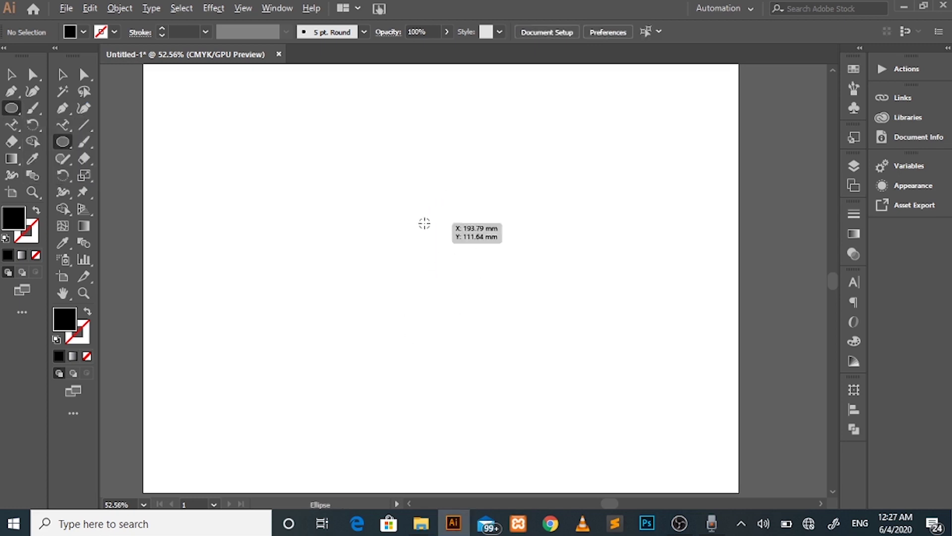
pyautogui.moveTo(425, 222); pyautogui.dragTo(463, 270)
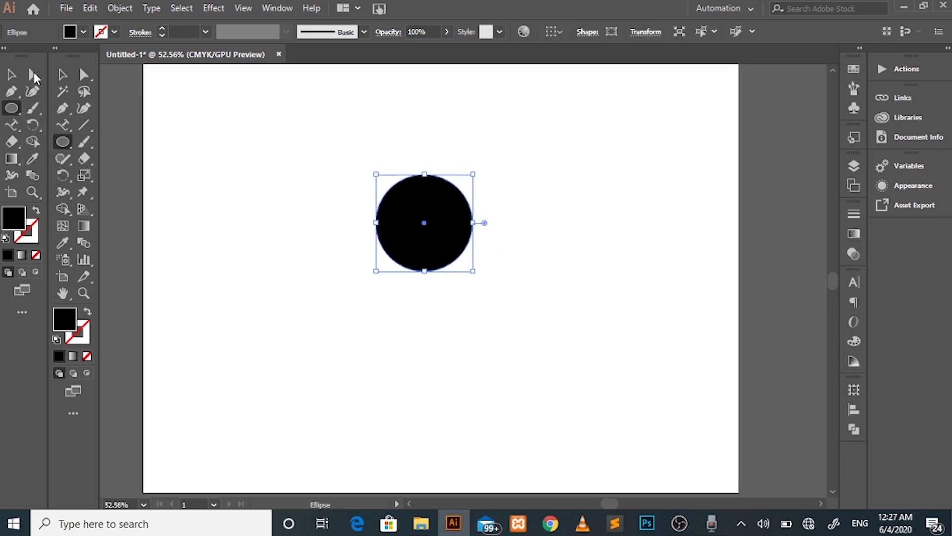
pyautogui.click(11, 75)
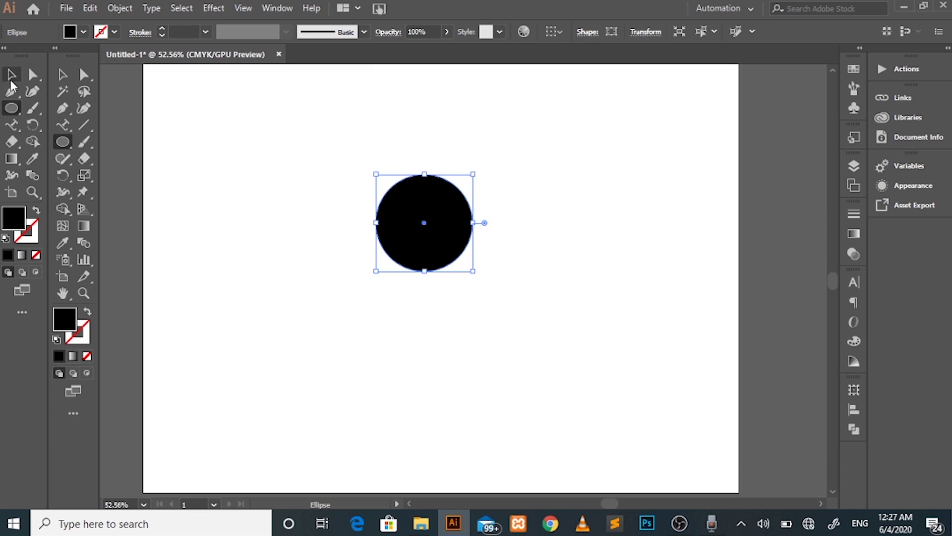
pyautogui.click(501, 231)
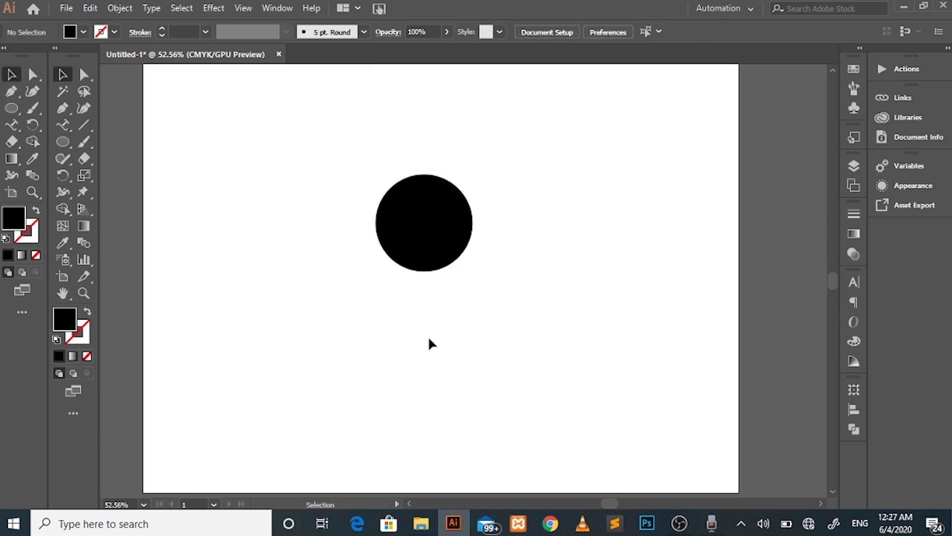
pyautogui.click(439, 243)
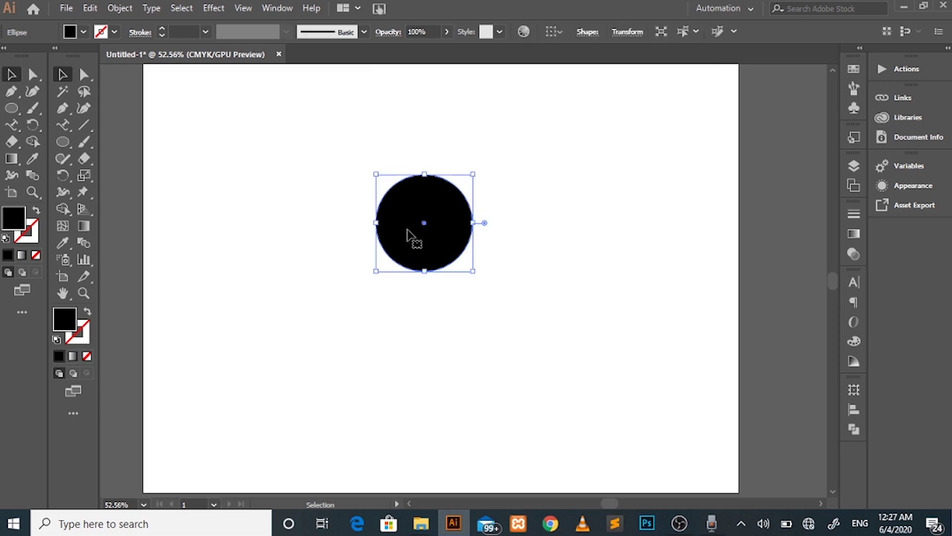
pyautogui.click(36, 254)
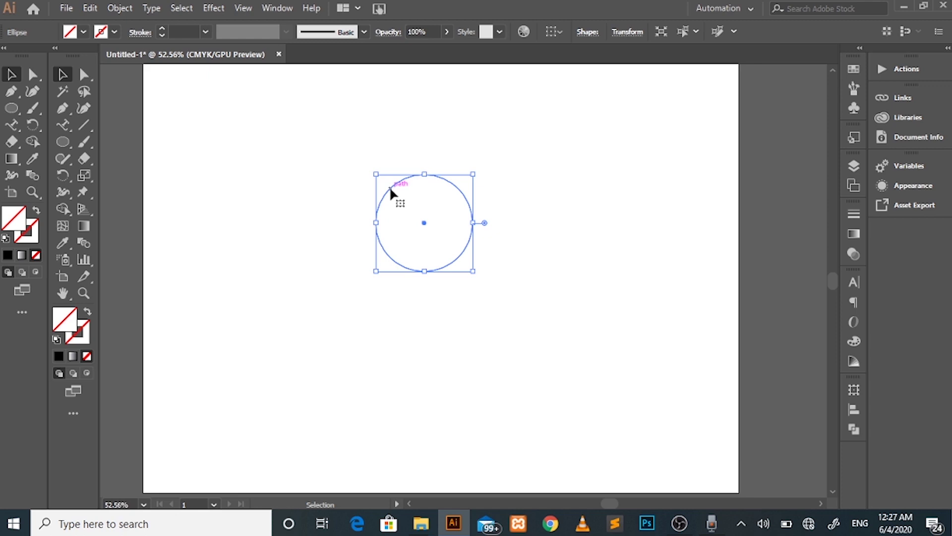
# Step: Start type on a path along the circle's upper edge and replace the placeholder text with "techno_designer"
pyautogui.click(11, 124)
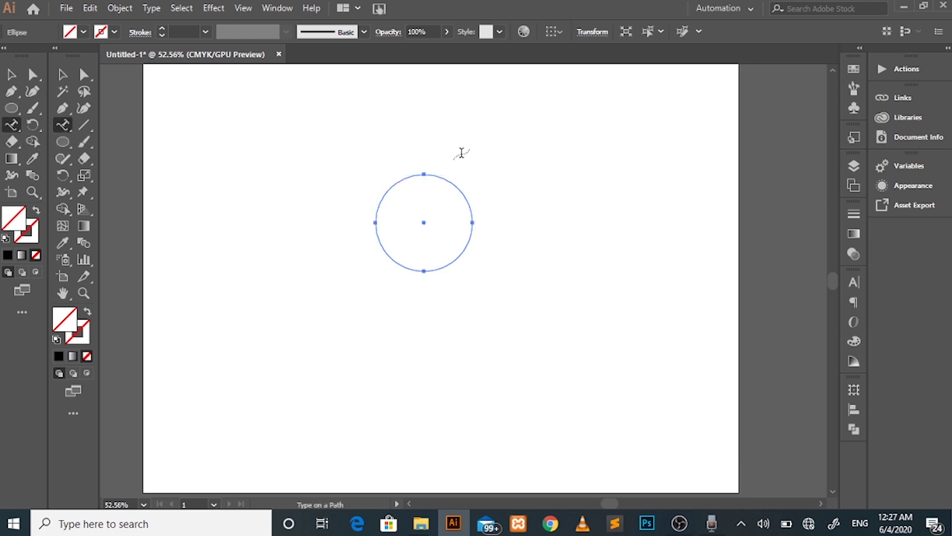
pyautogui.click(436, 174)
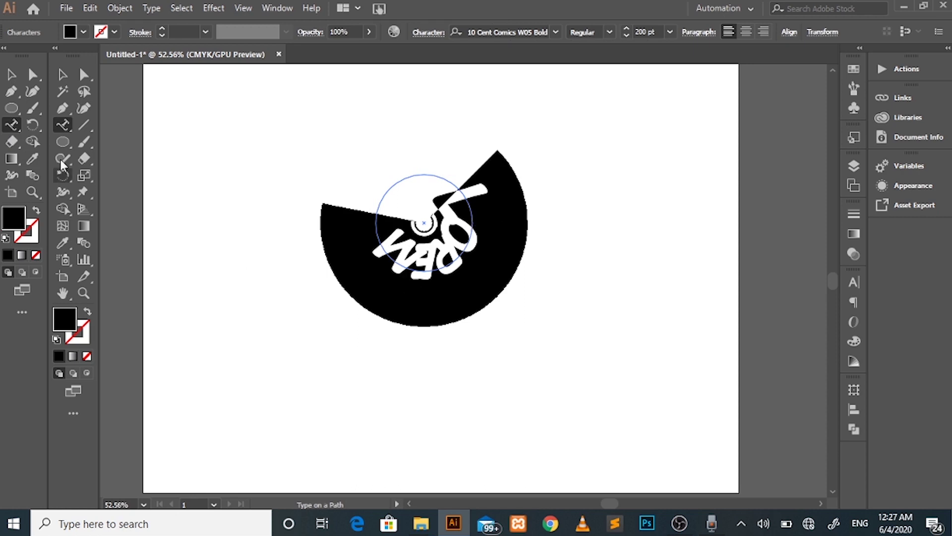
pyautogui.hotkey('ctrl', 'z')
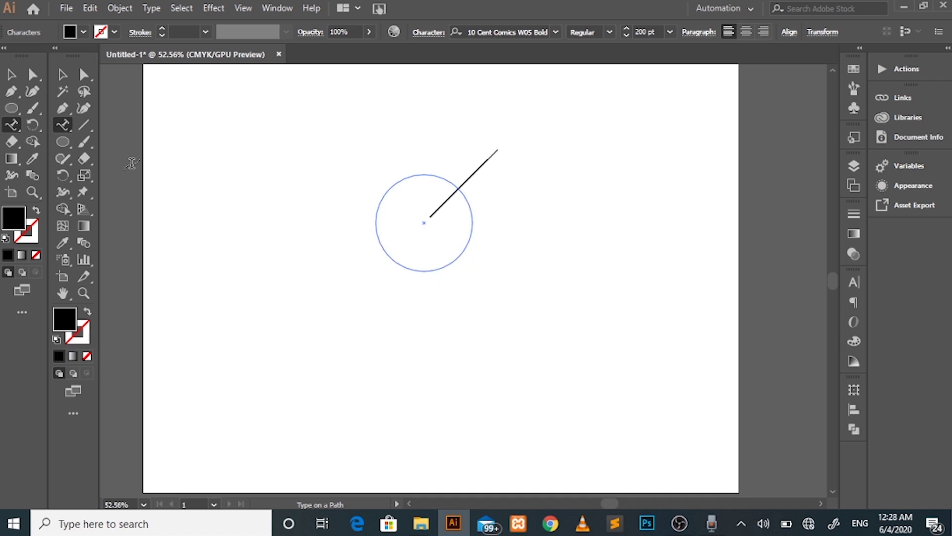
pyautogui.hotkey('ctrl', 'z')
pyautogui.hotkey('ctrl', 'z')
pyautogui.hotkey('ctrl', 'z')
pyautogui.hotkey('ctrl', 'z')
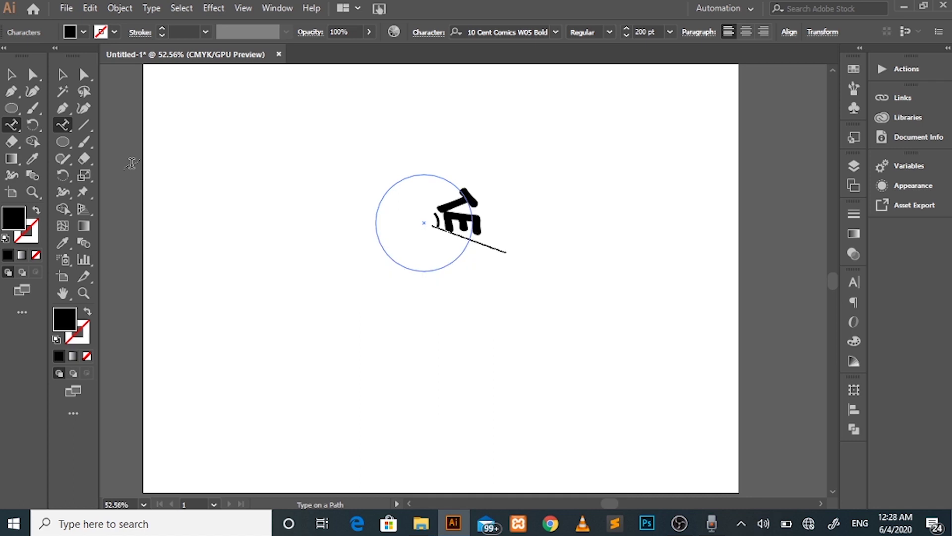
pyautogui.hotkey('ctrl', 'z')
pyautogui.hotkey('ctrl', 'z')
pyautogui.hotkey('ctrl', 'z')
pyautogui.hotkey('ctrl', 'z')
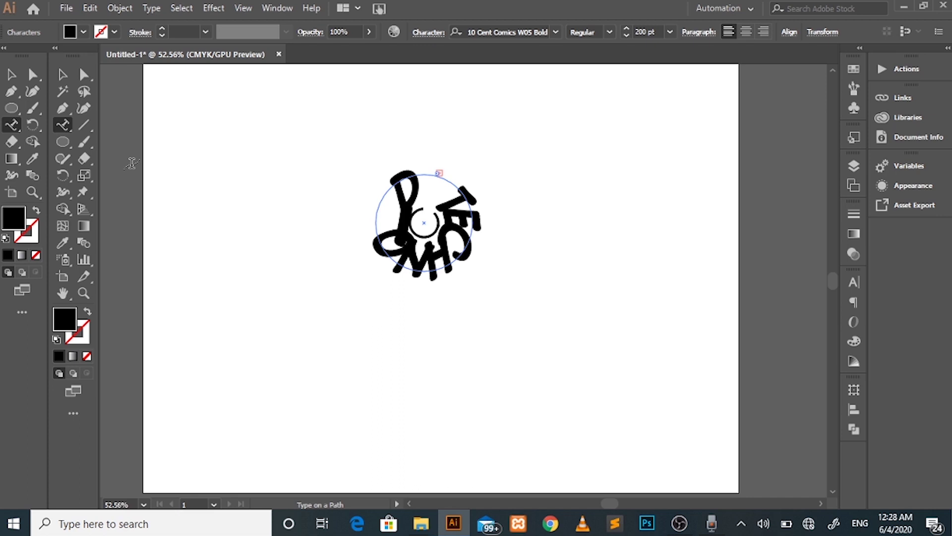
# Step: Try a 36 pt font size on the circular text, and set its size to 60 pt
pyautogui.click(12, 75)
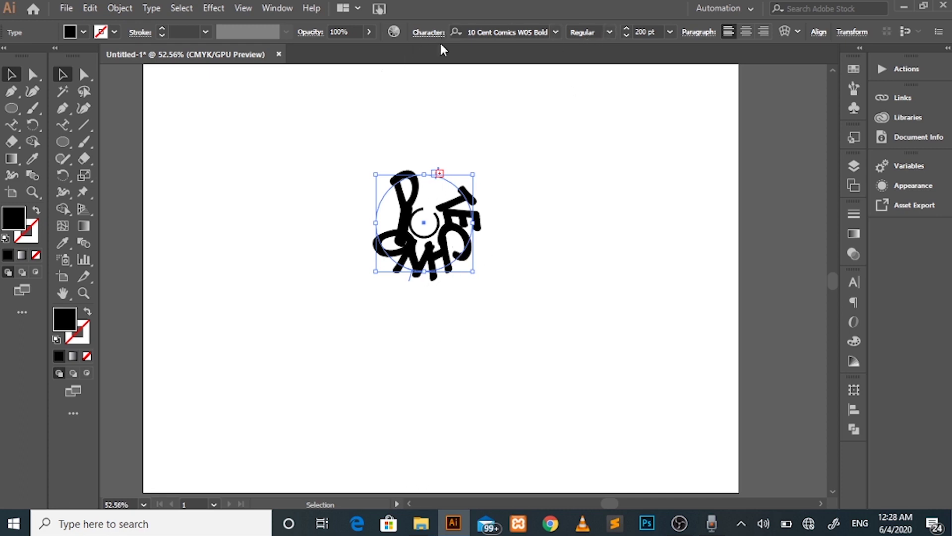
pyautogui.click(429, 33)
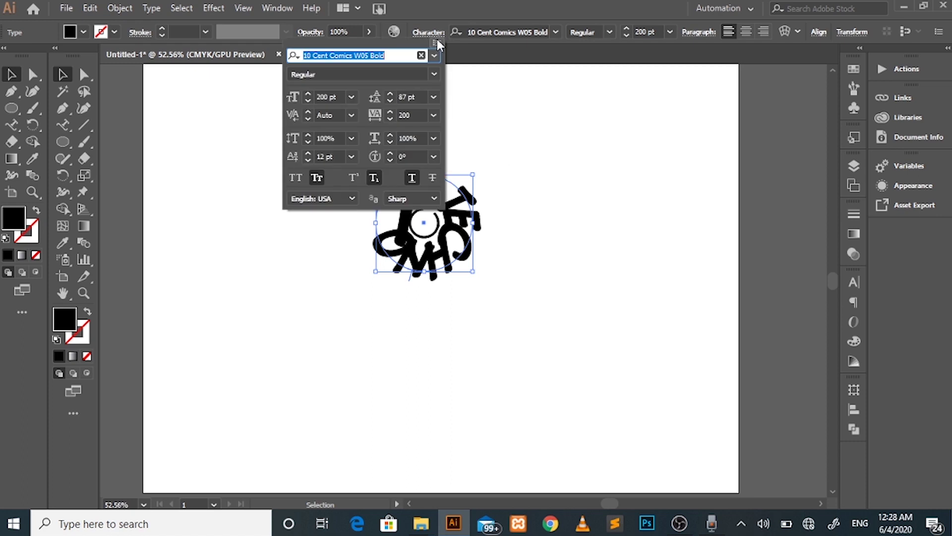
pyautogui.click(352, 97)
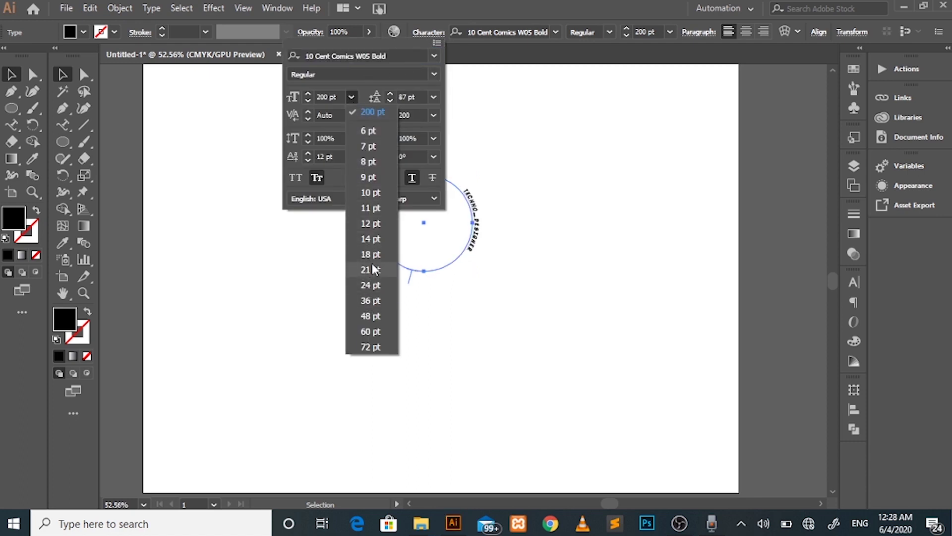
pyautogui.click(370, 301)
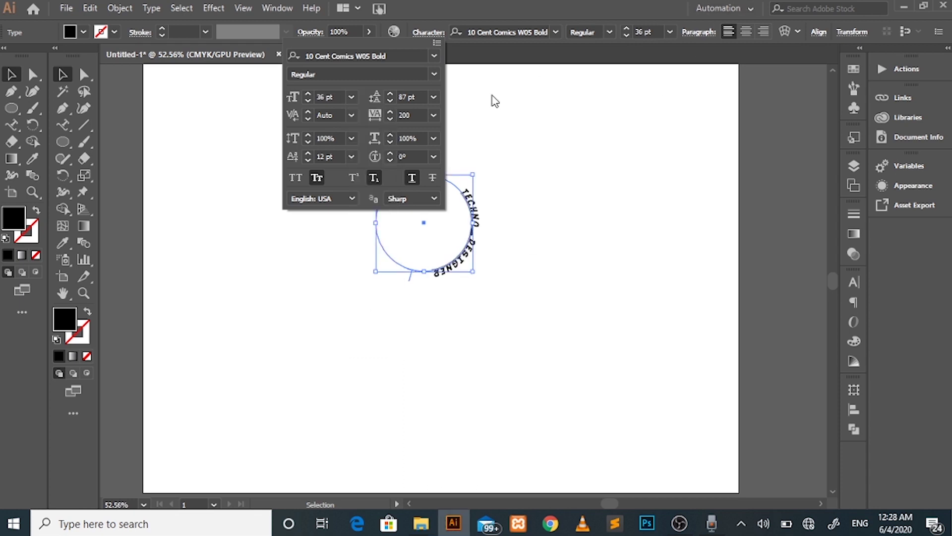
pyautogui.press('Escape')
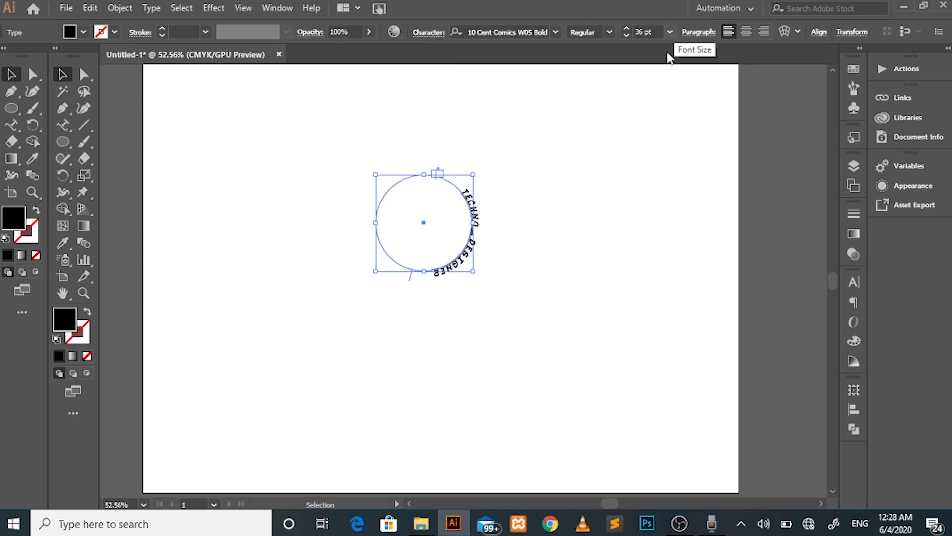
pyautogui.click(670, 32)
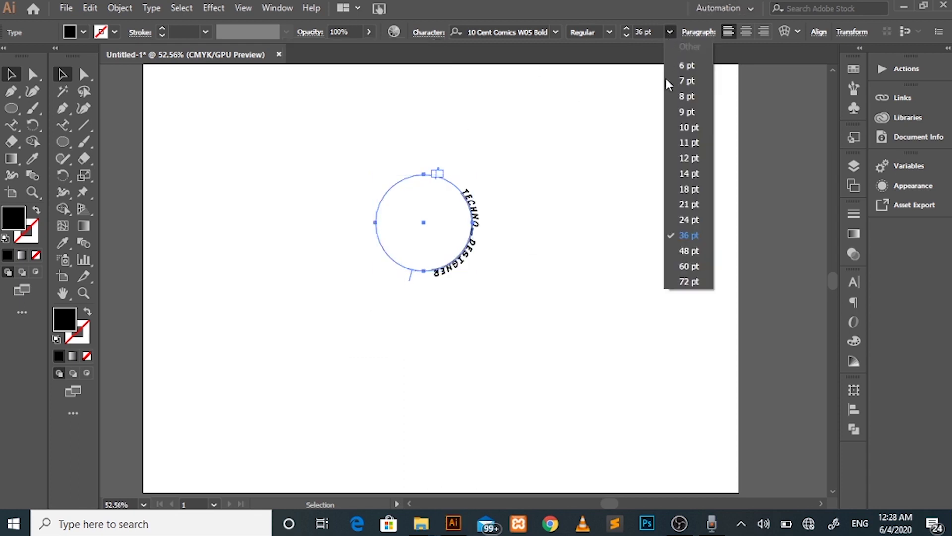
pyautogui.click(690, 266)
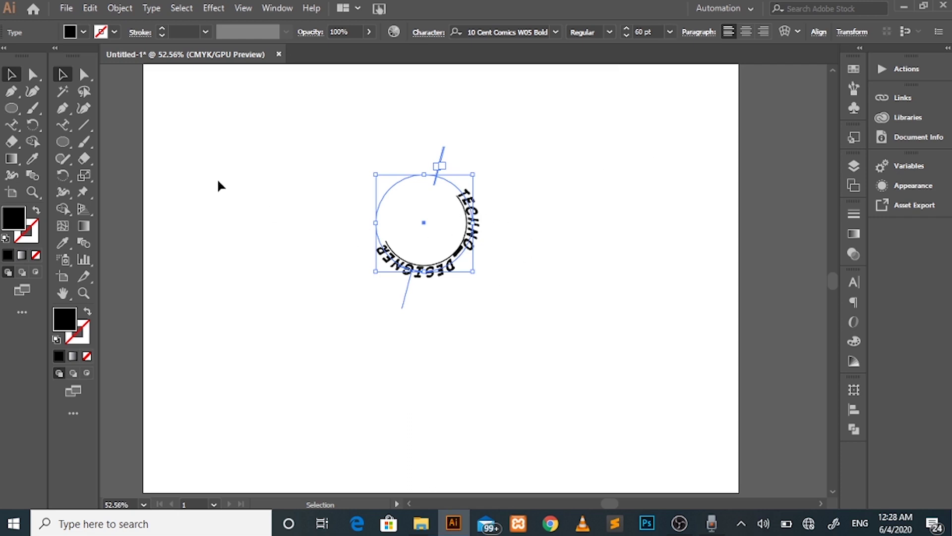
# Step: Shift the circular text clockwise onto the circle's lower half, moving its start bracket to the upper right and its end bracket to the left side
pyautogui.click(527, 287)
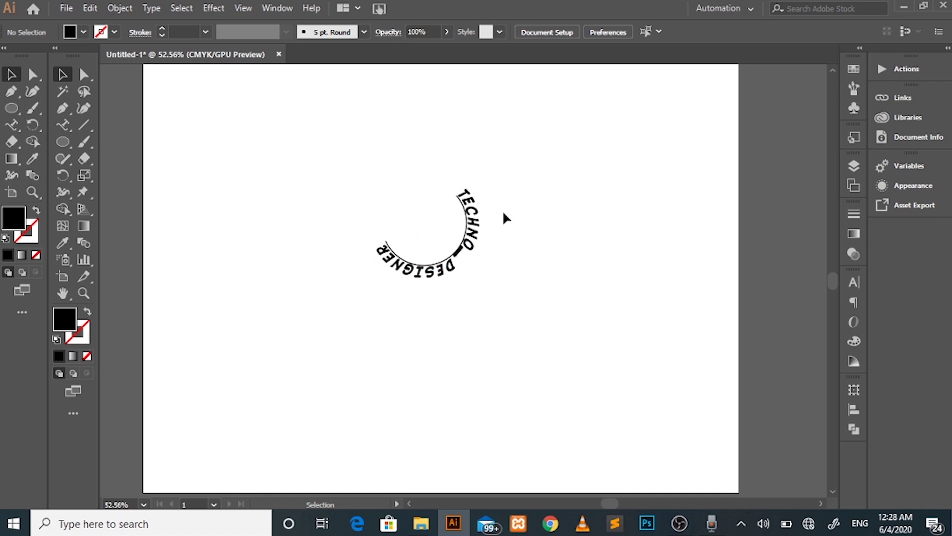
pyautogui.click(436, 279)
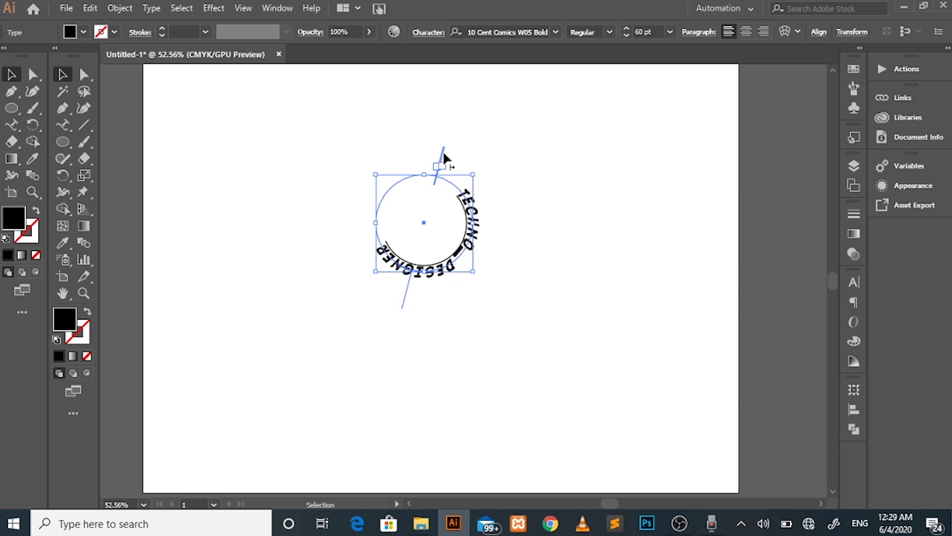
pyautogui.moveTo(443, 154); pyautogui.dragTo(498, 151)
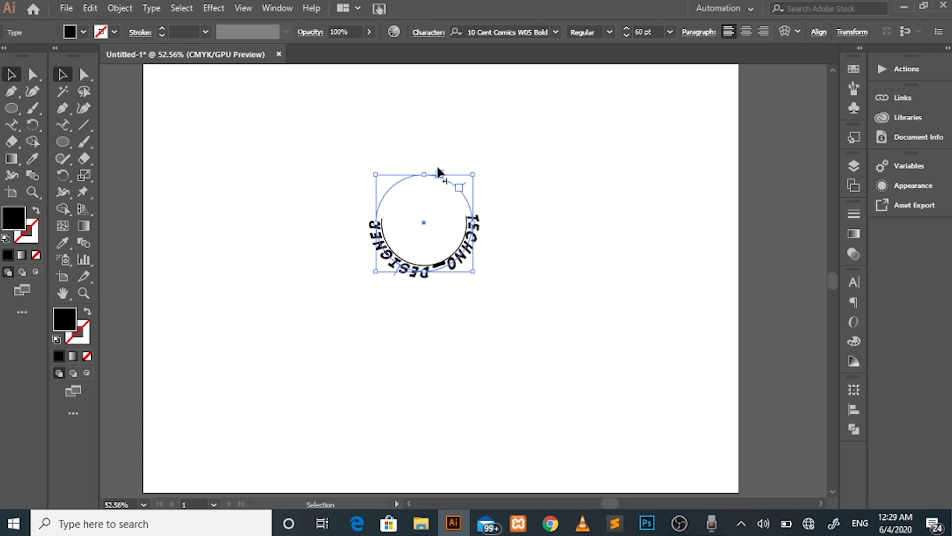
pyautogui.moveTo(437, 167); pyautogui.dragTo(378, 243)
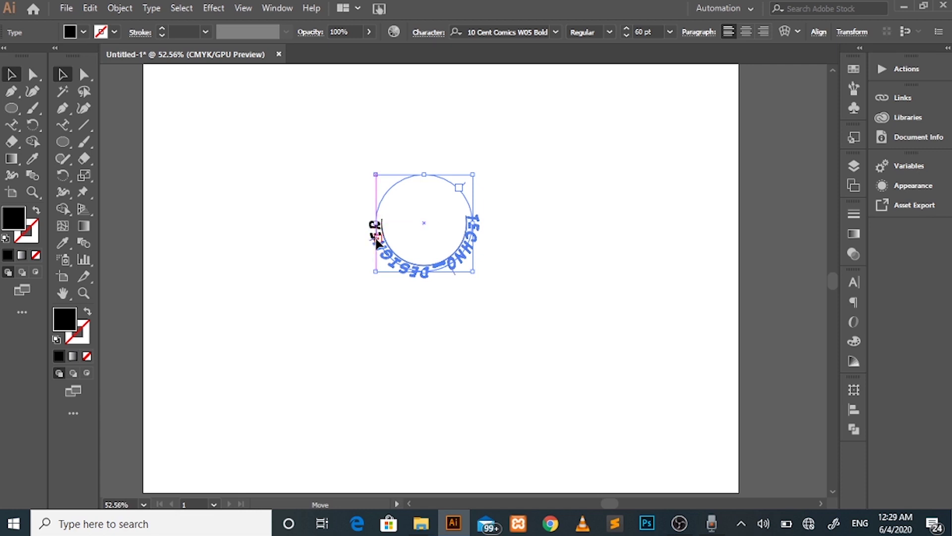
pyautogui.moveTo(377, 243); pyautogui.dragTo(369, 220)
pyautogui.moveTo(370, 221); pyautogui.dragTo(361, 247)
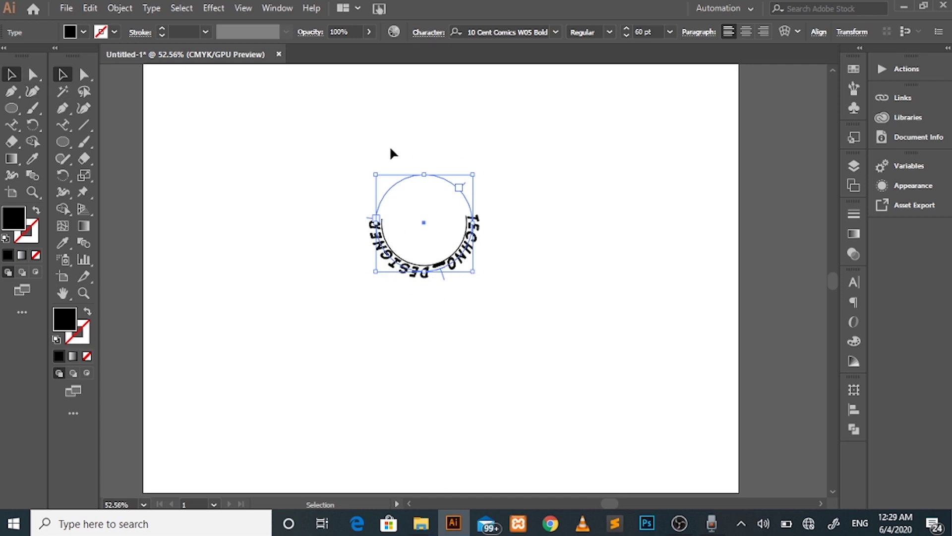
# Step: Delete the circular text and draw a wavy open path with the Pen tool, with anchors at about X 277 mm and X 375 mm, Y 115.5 mm
pyautogui.press('Delete')
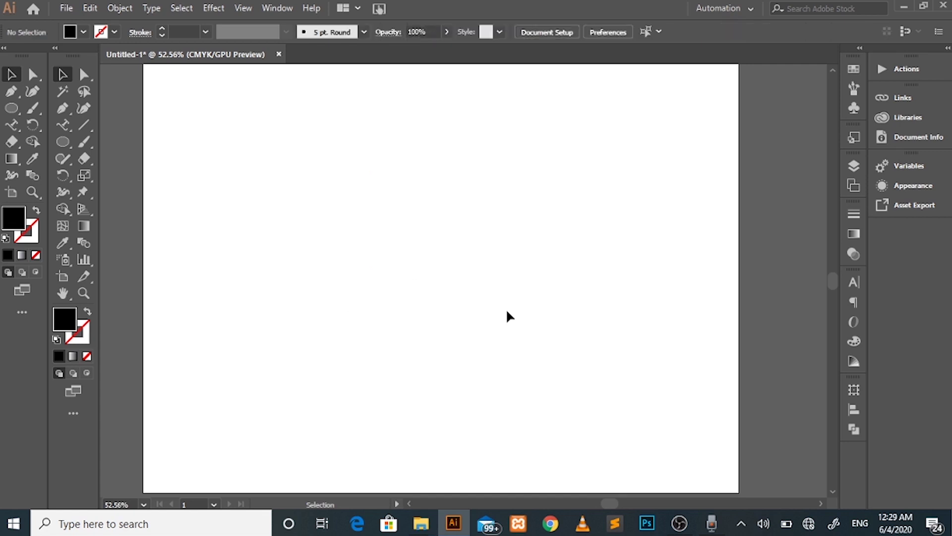
pyautogui.rightClick(18, 123)
pyautogui.click(11, 92)
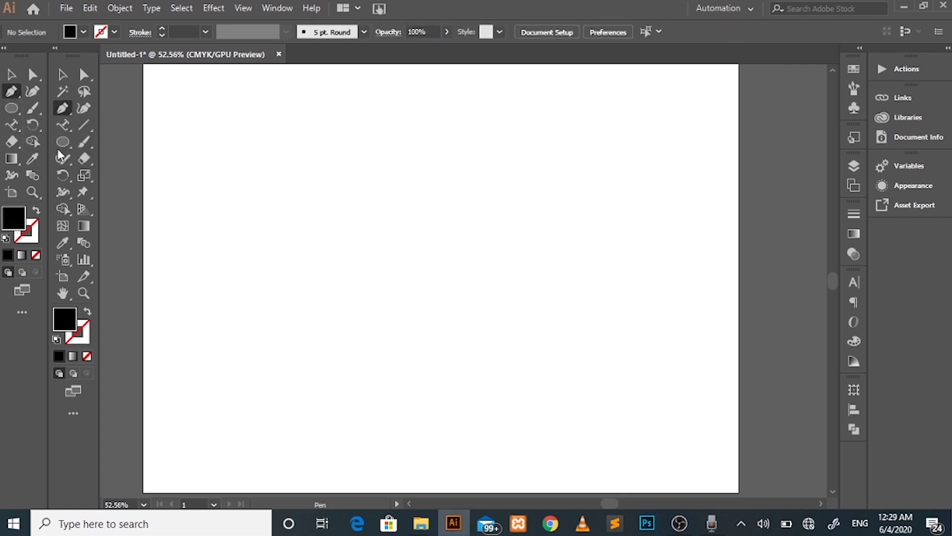
pyautogui.click(214, 216)
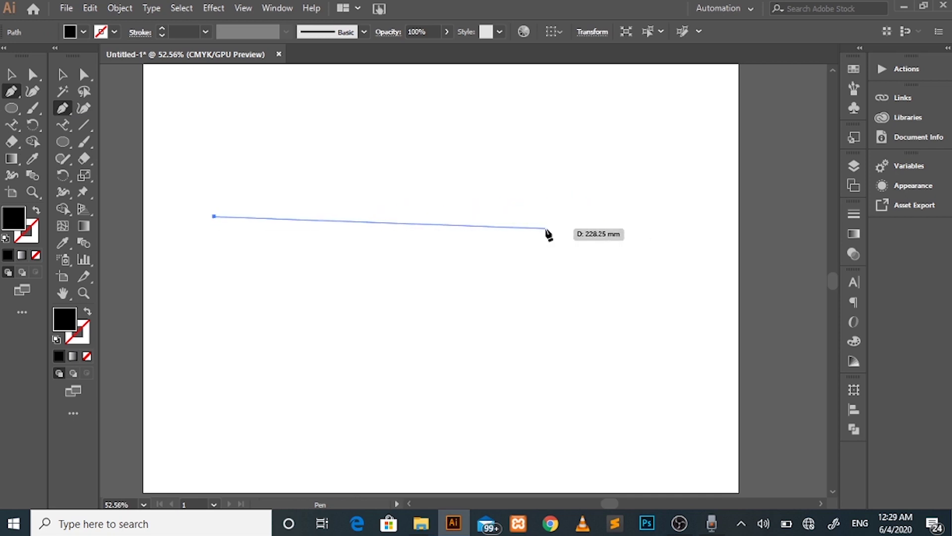
pyautogui.moveTo(546, 229); pyautogui.dragTo(669, 271)
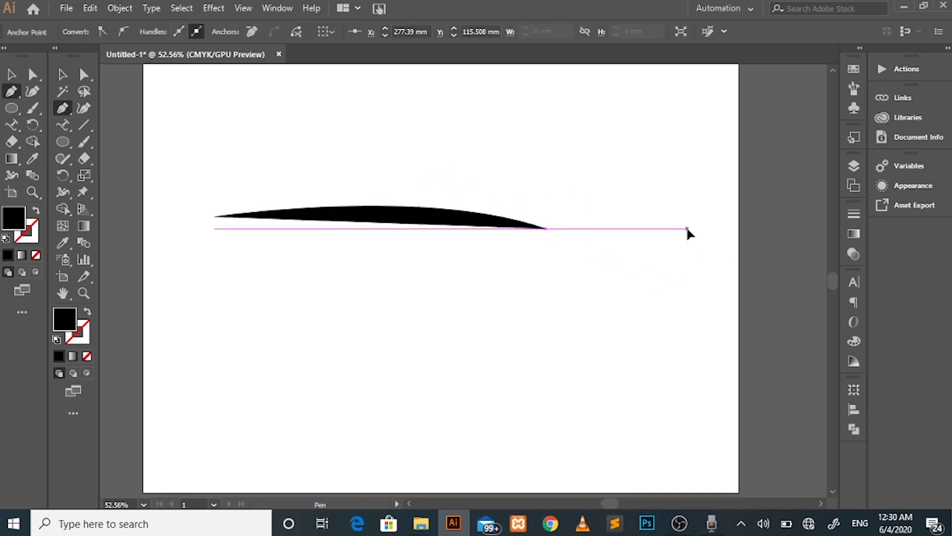
pyautogui.moveTo(686, 229); pyautogui.dragTo(43, 147)
# Step: Remove the fill from the wavy path and reselect the path
pyautogui.click(12, 78)
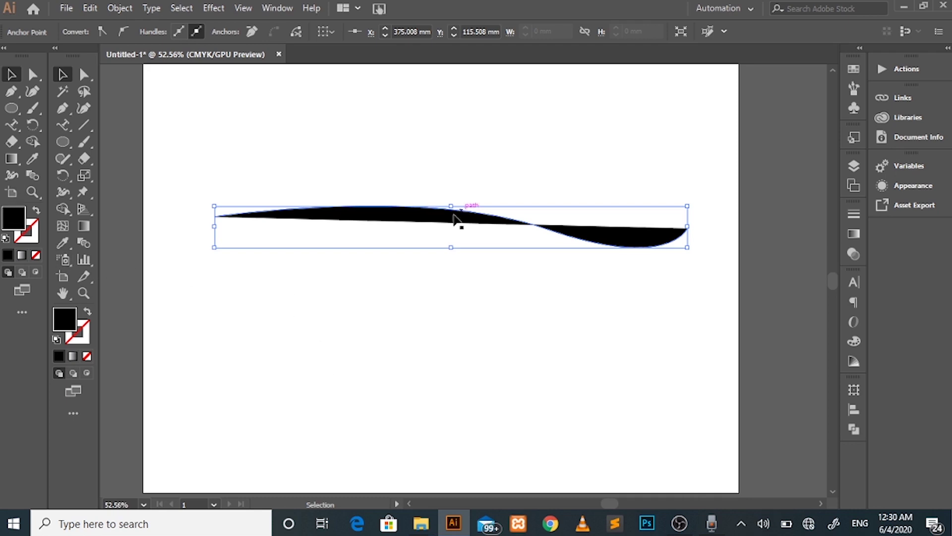
pyautogui.click(39, 255)
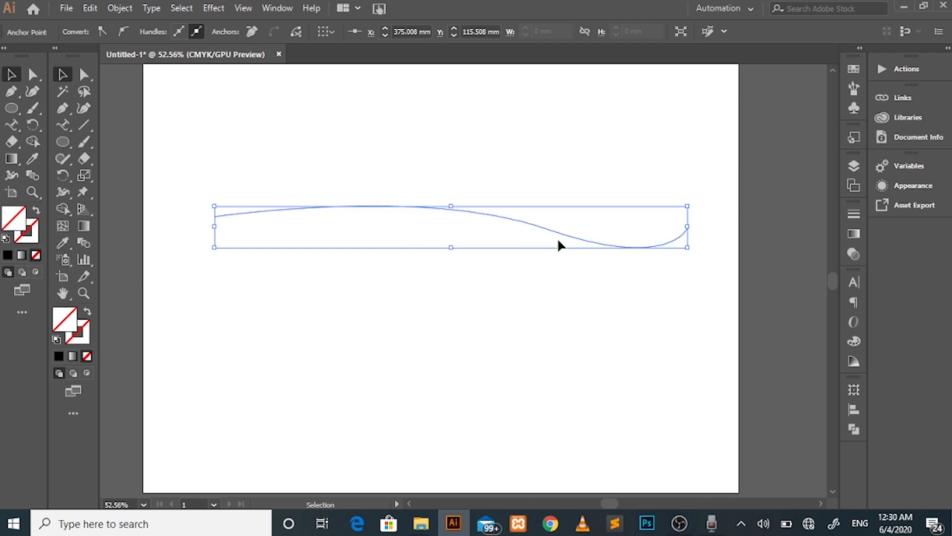
pyautogui.click(541, 312)
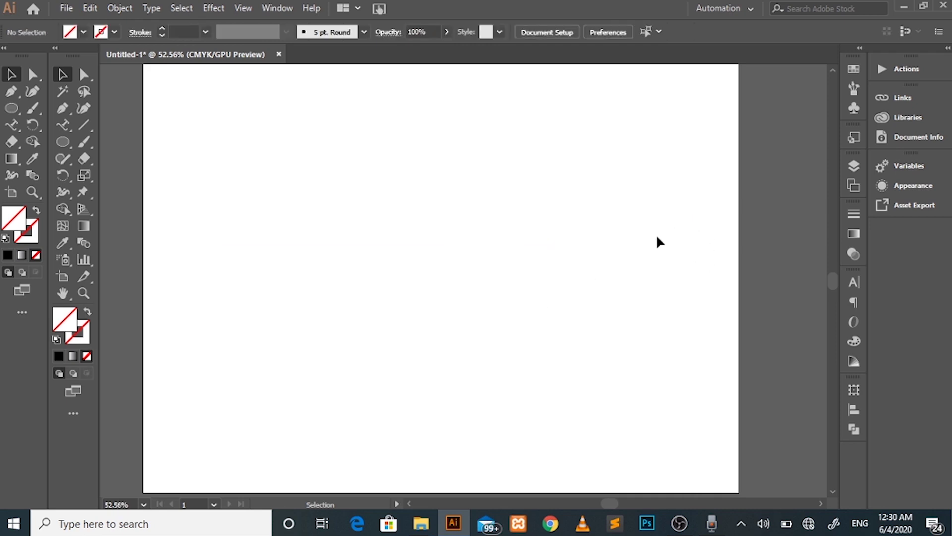
pyautogui.click(591, 247)
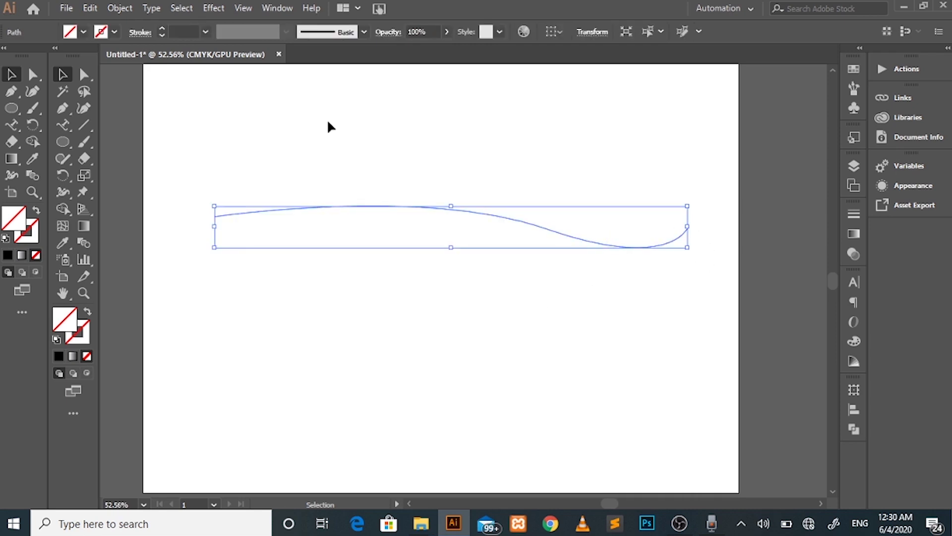
# Step: Start type on a path on the wavy curve and replace the placeholder text with "TECHNO_DESIGNER"
pyautogui.click(11, 126)
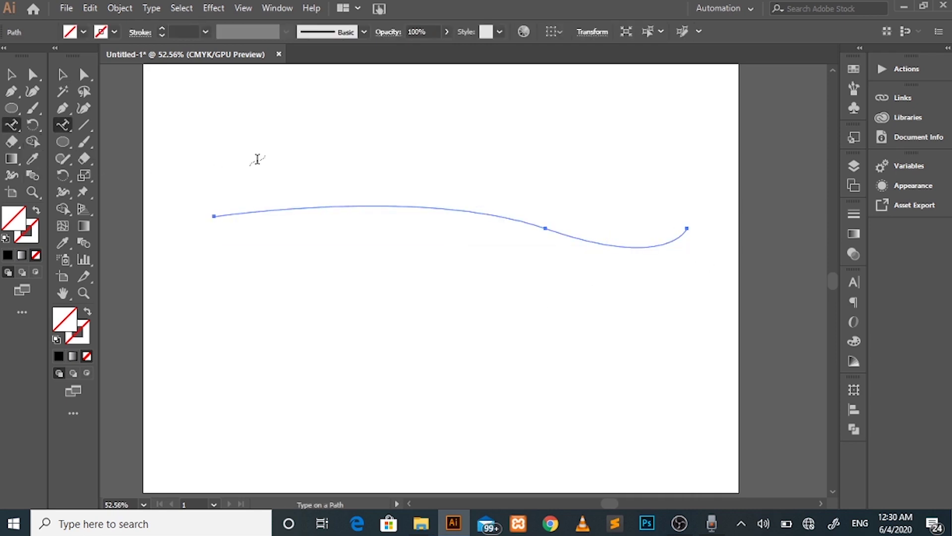
pyautogui.click(344, 207)
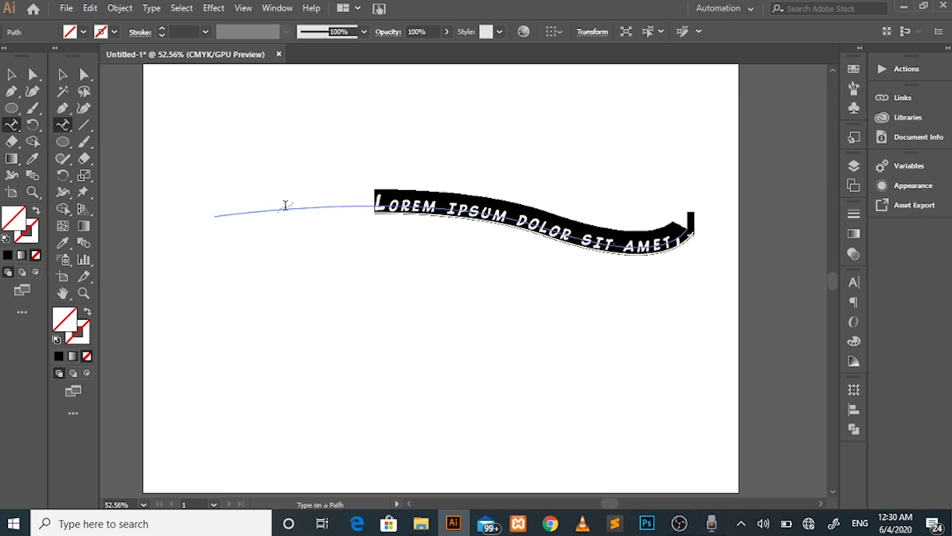
pyautogui.press('BackSpace')
pyautogui.write('TE')
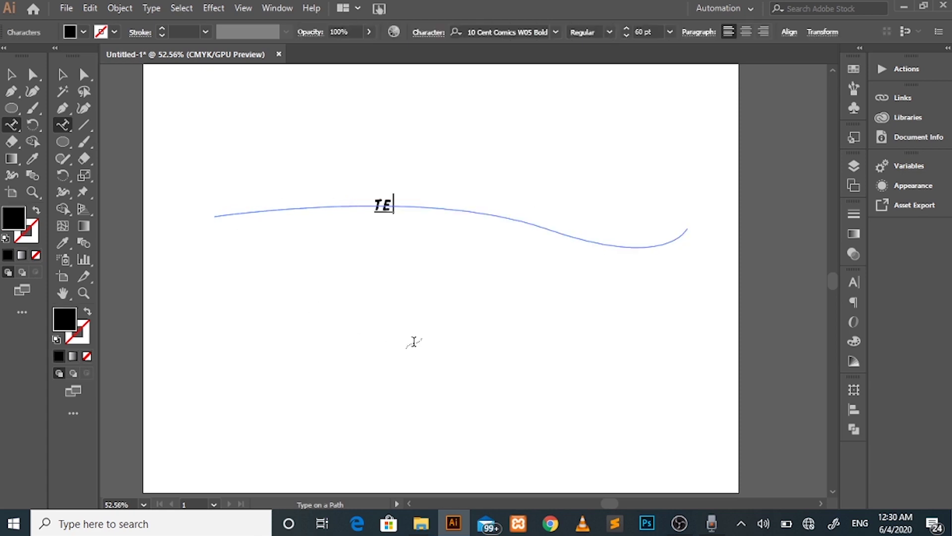
pyautogui.write('CHNO_DES')
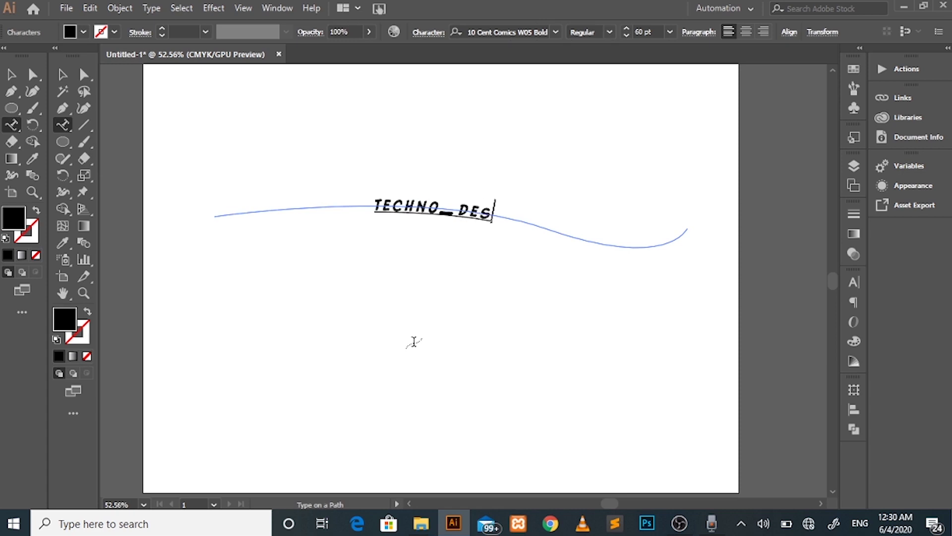
pyautogui.write('IGNER')
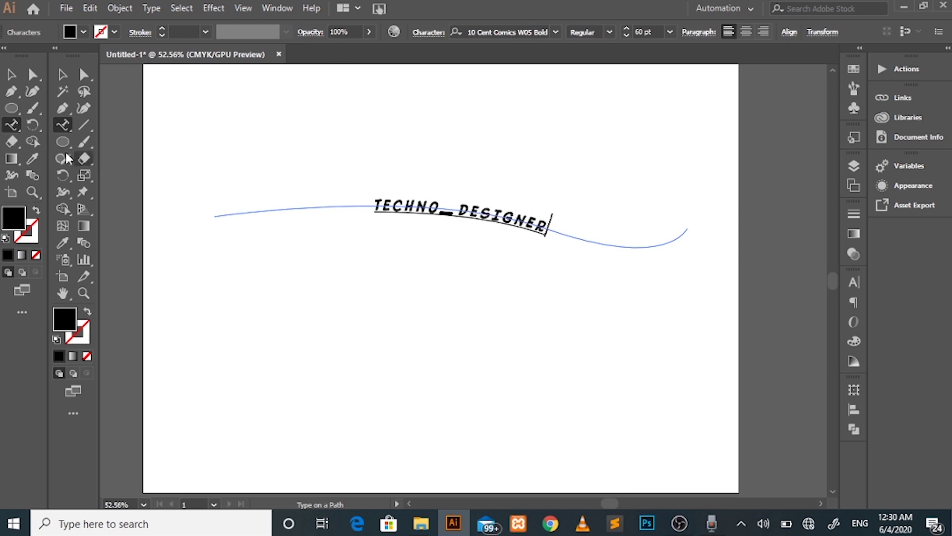
# Step: Reposition the text along the wavy path with its start, centre and end brackets, placing it near the curve's middle with the end bracket just past the last letter
pyautogui.click(11, 76)
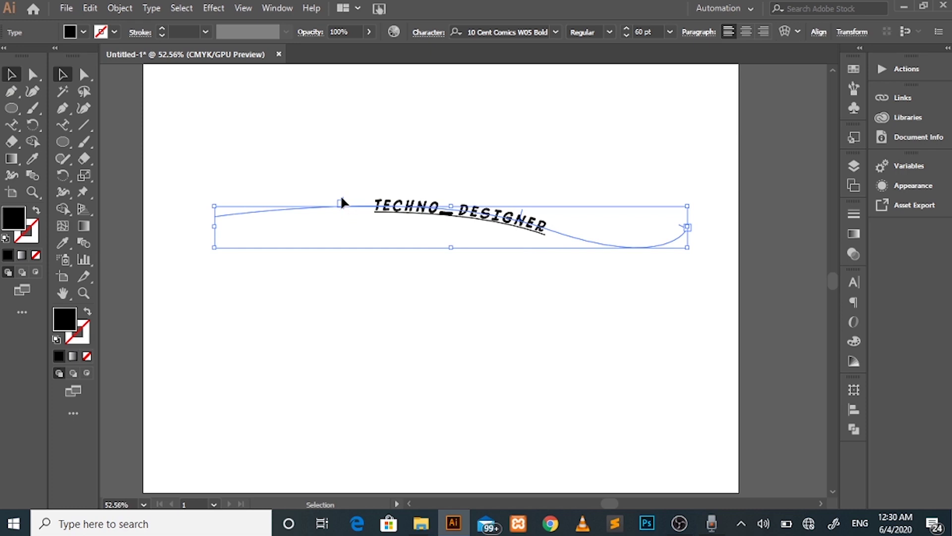
pyautogui.moveTo(346, 203); pyautogui.dragTo(286, 214)
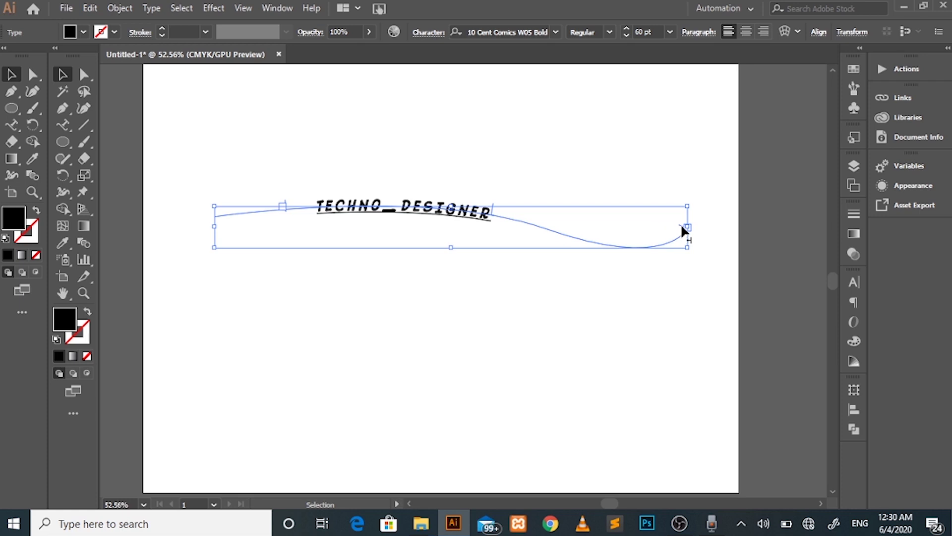
pyautogui.moveTo(681, 226); pyautogui.dragTo(488, 224)
pyautogui.moveTo(388, 201); pyautogui.dragTo(428, 203)
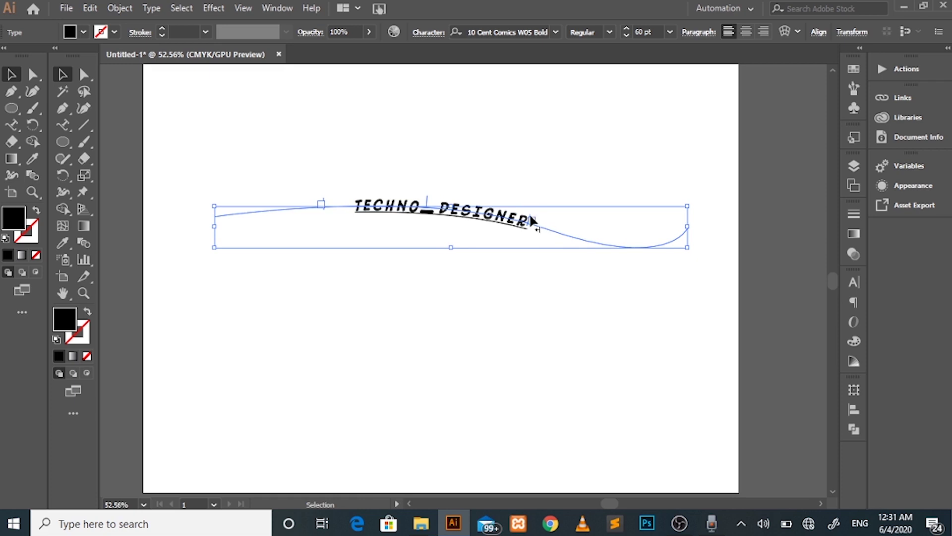
pyautogui.moveTo(529, 214); pyautogui.dragTo(507, 212)
pyautogui.moveTo(505, 211); pyautogui.dragTo(531, 219)
pyautogui.moveTo(428, 207); pyautogui.dragTo(449, 205)
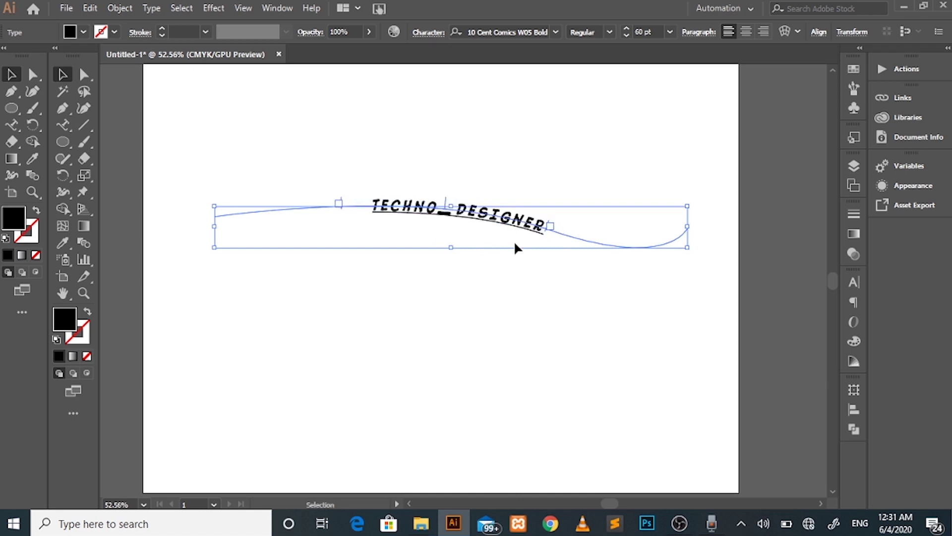